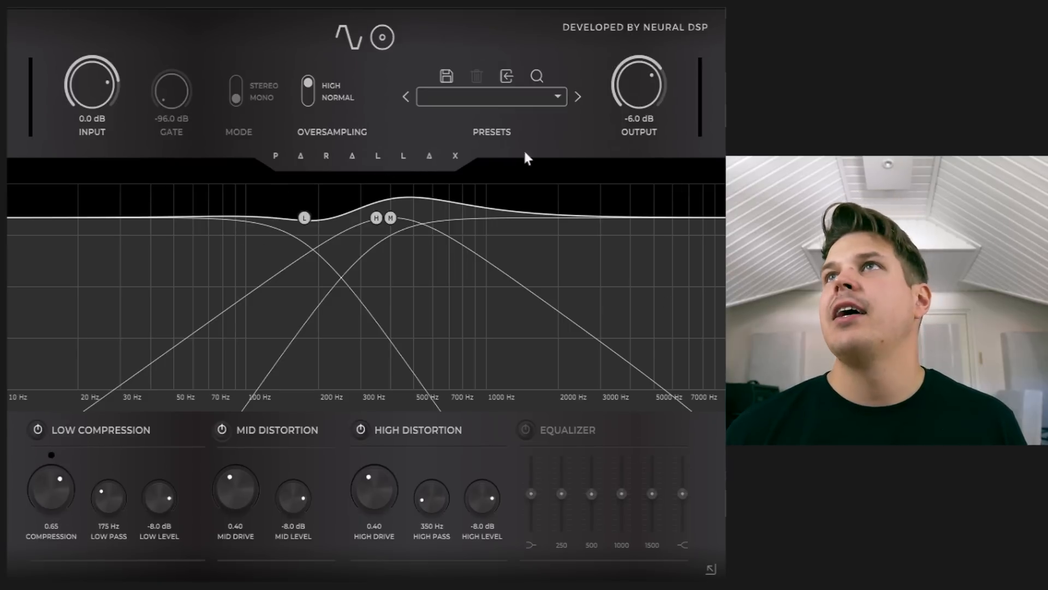
Step: Open the cabinet section with the two microphones and switch off the Dynamic 57 microphone
left_click(383, 39)
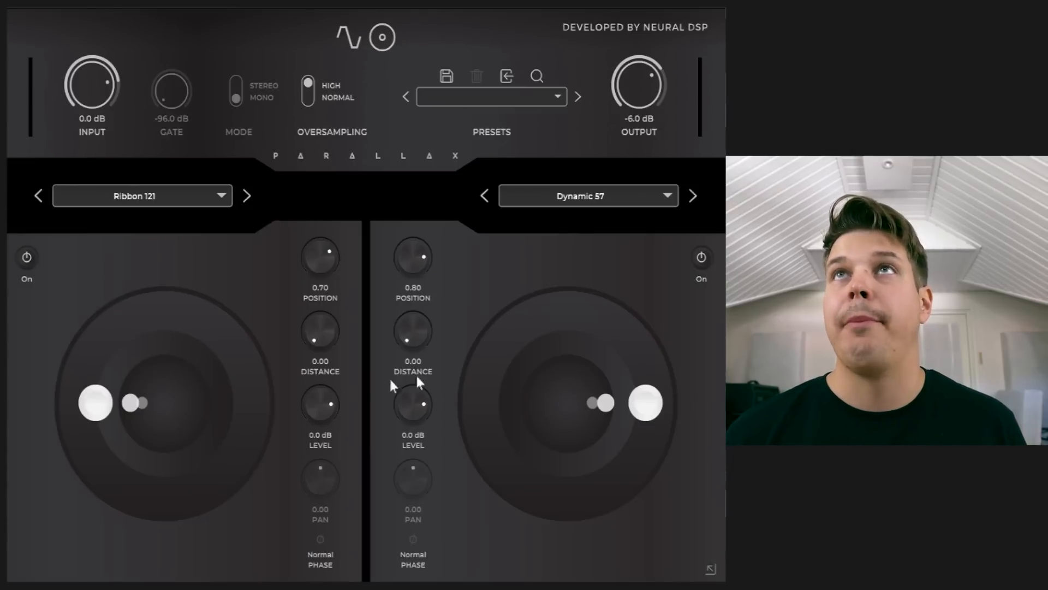
left_click(352, 42)
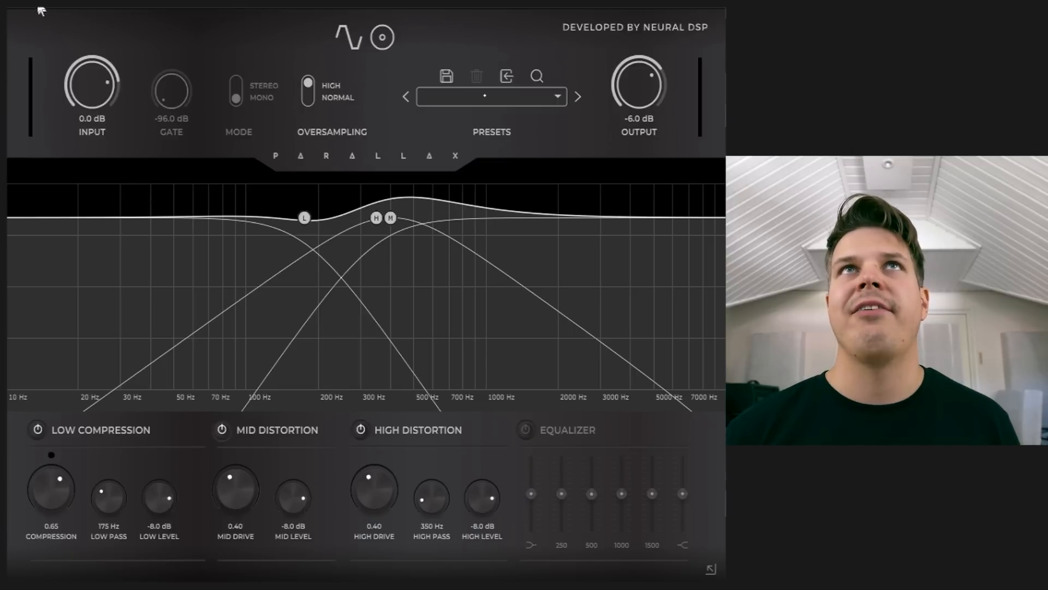
left_click(391, 34)
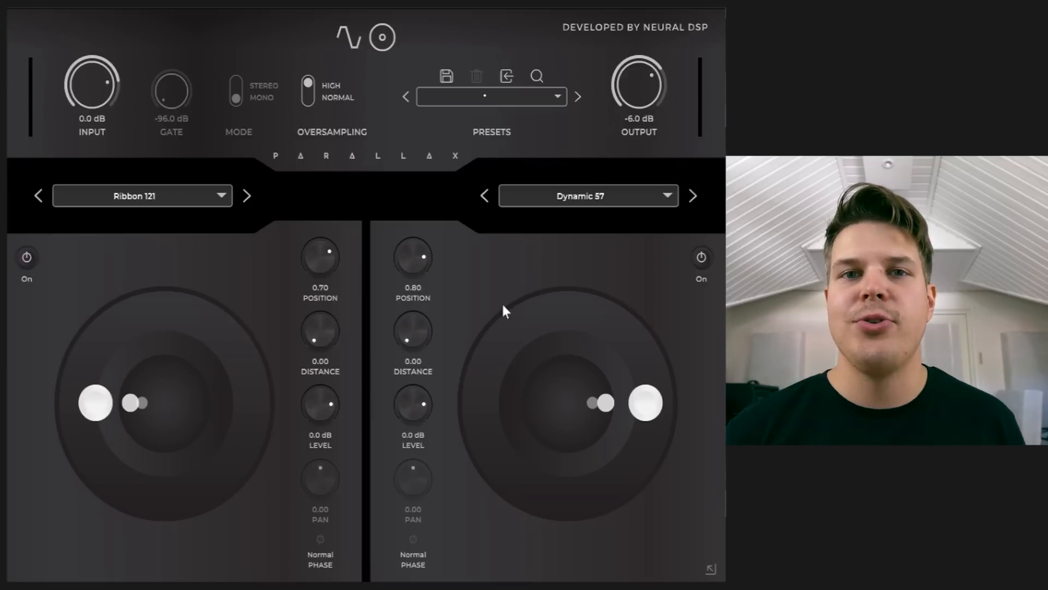
left_click(702, 257)
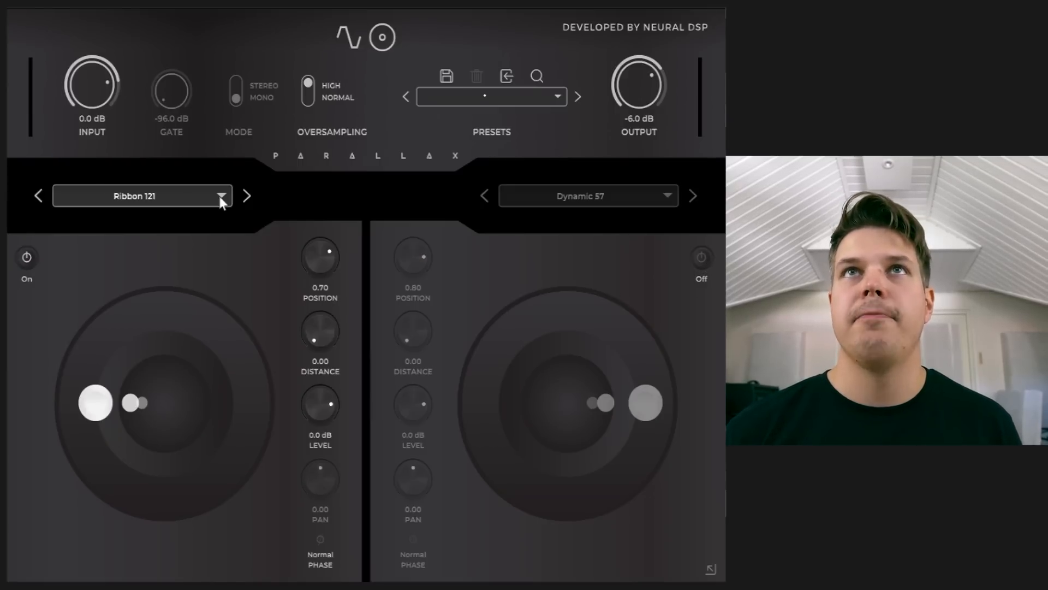
Step: Keep Ribbon 121 as the active microphone, try it at several cone spots, and set it to position 0.80 and distance 0.00
left_click(220, 198)
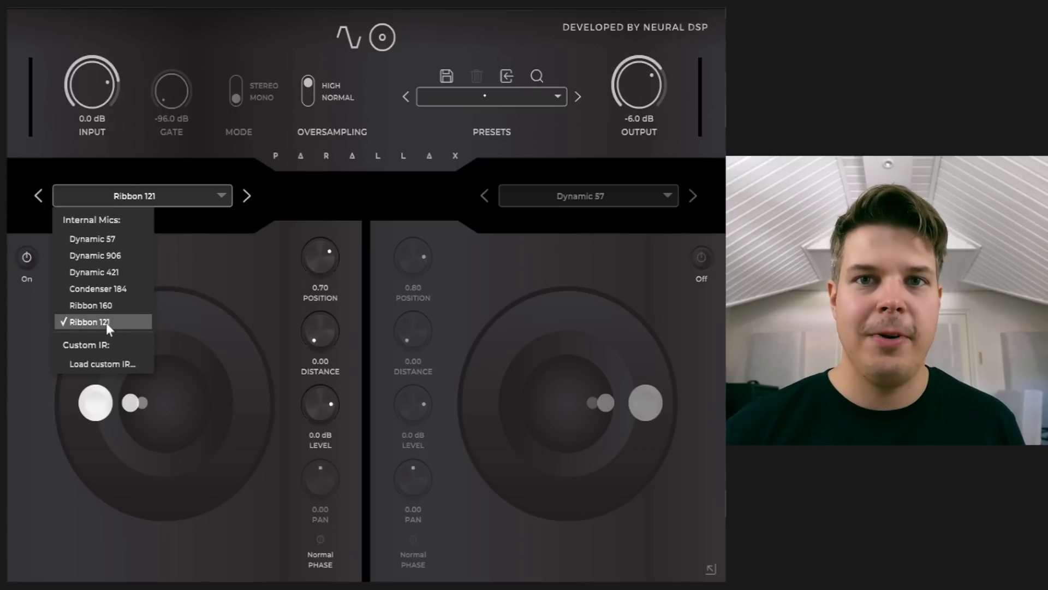
left_click(245, 257)
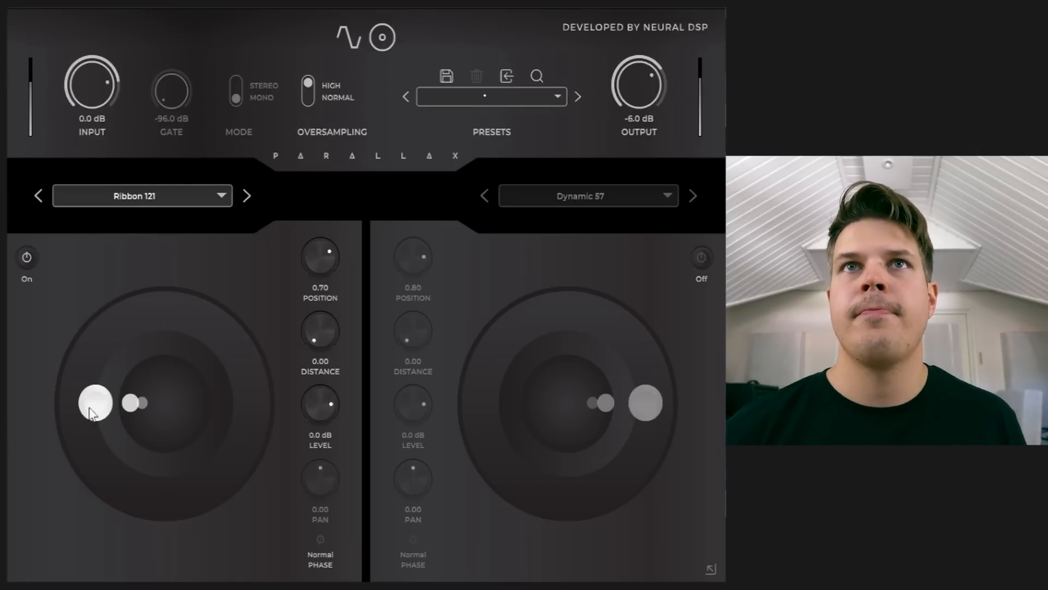
left_click_drag(87, 402, 183, 530)
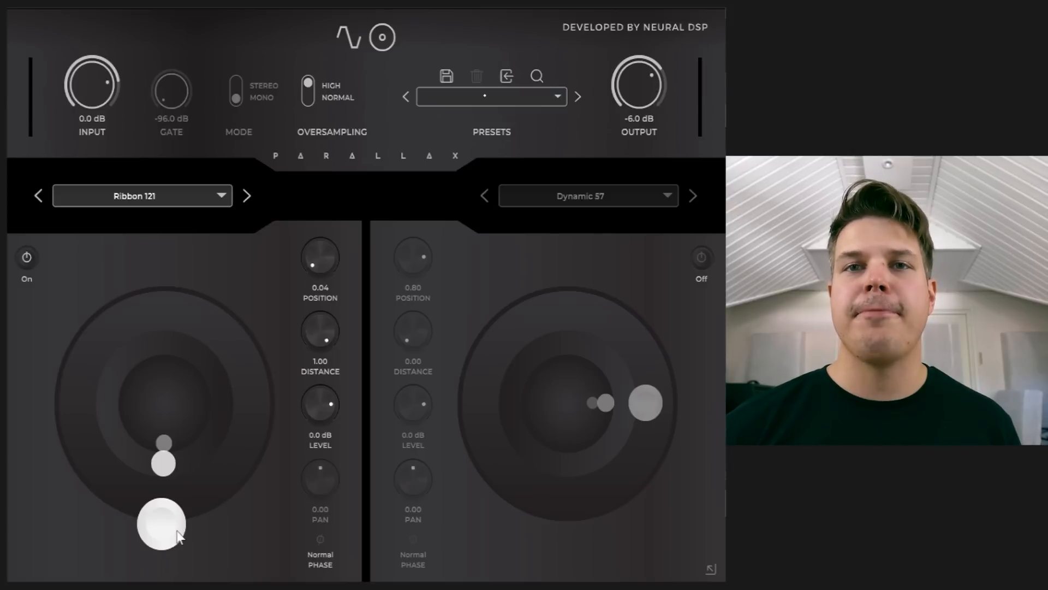
left_click_drag(169, 522, 165, 403)
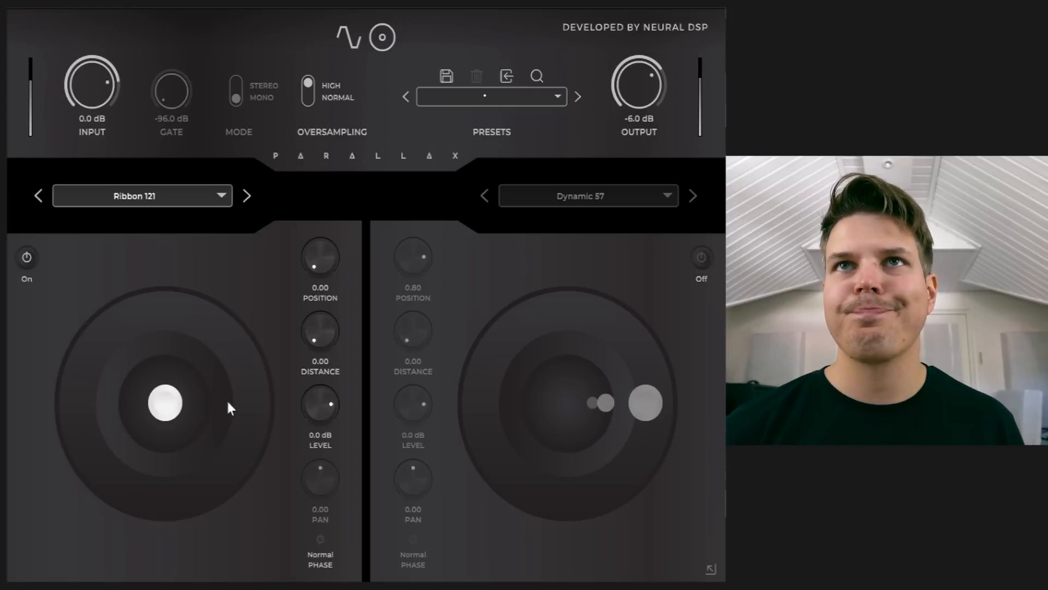
left_click_drag(166, 399, 66, 318)
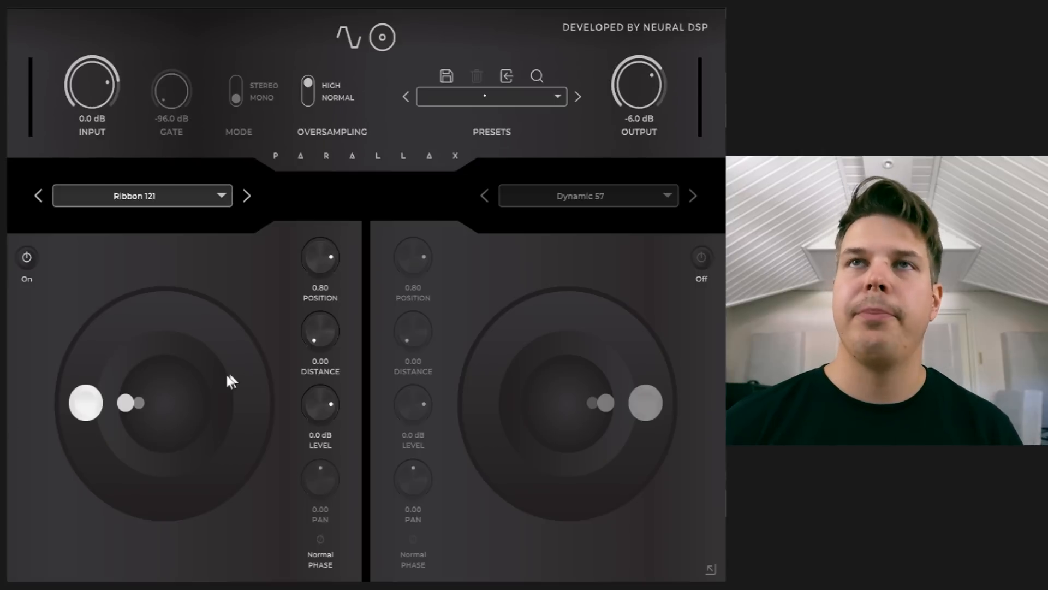
Step: Set the Dynamic 57 microphone to position 0.70 and distance 0.00 with the Ribbon 121 off, and re-enable both microphones
left_click(27, 257)
left_click(702, 265)
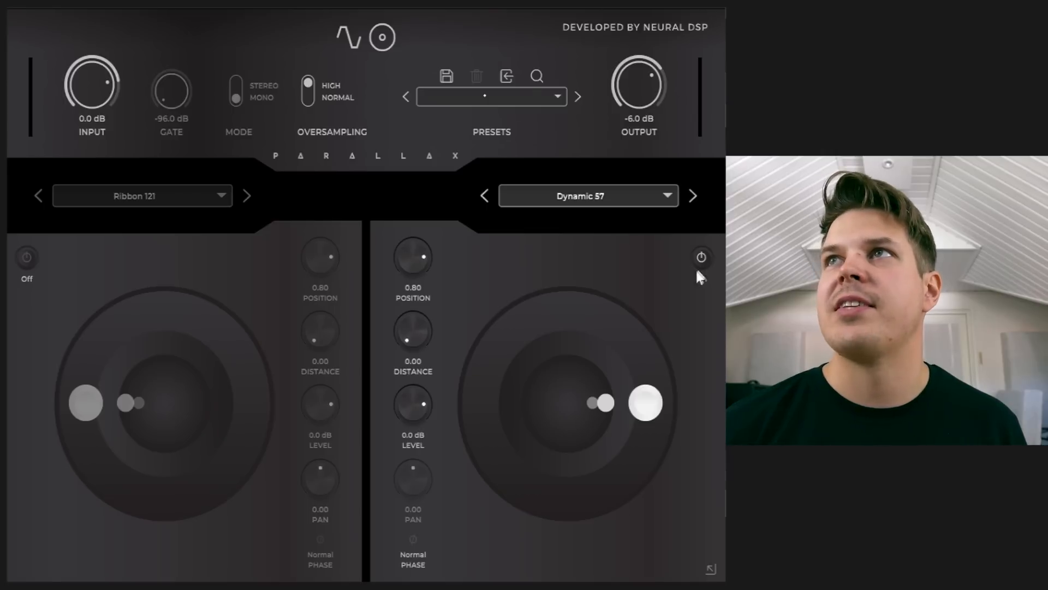
left_click_drag(647, 403, 602, 374)
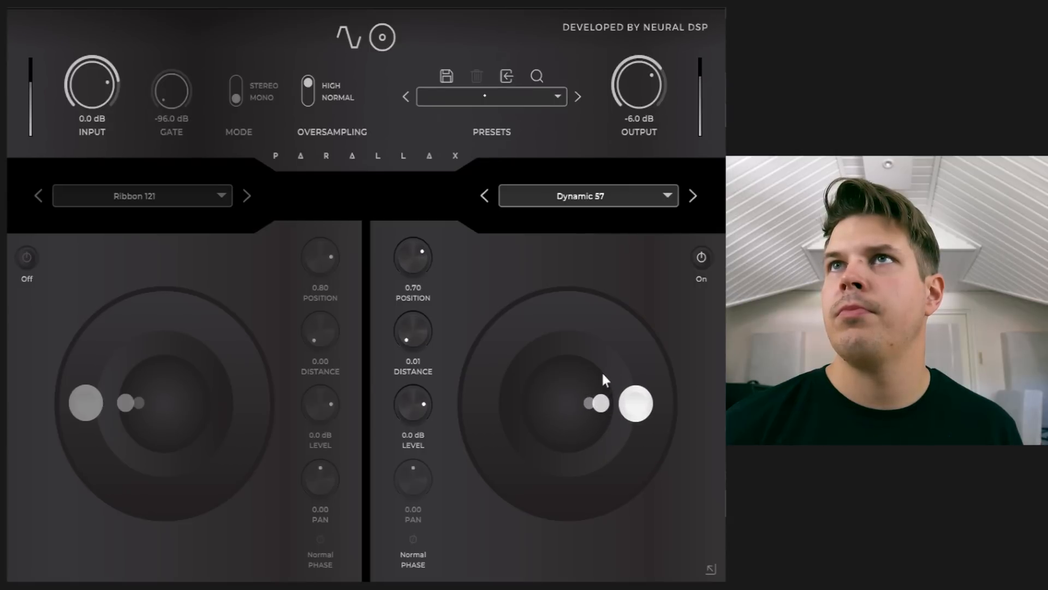
left_click_drag(408, 337, 402, 450)
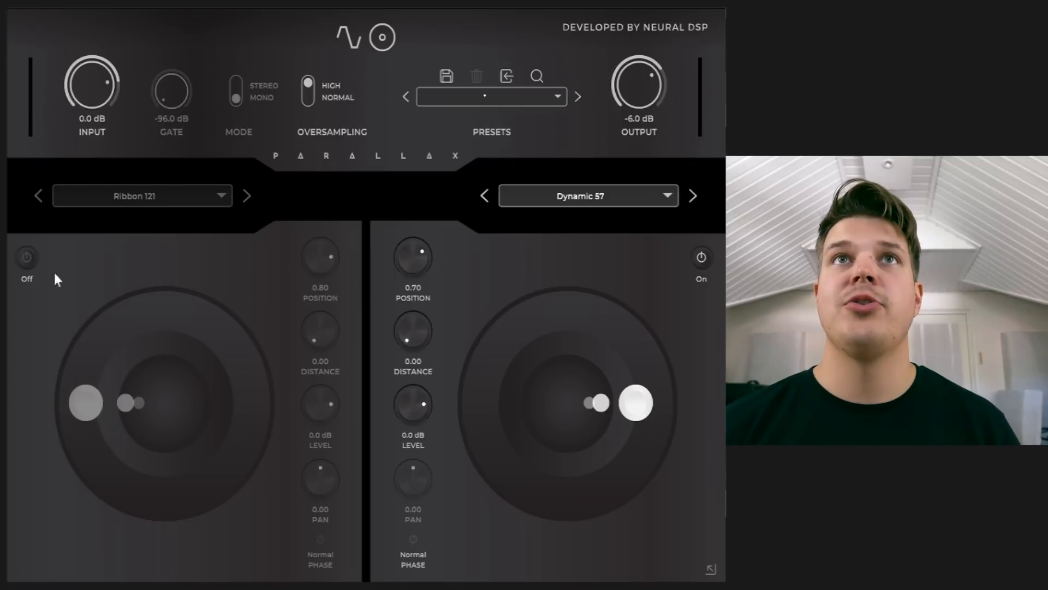
left_click(26, 259)
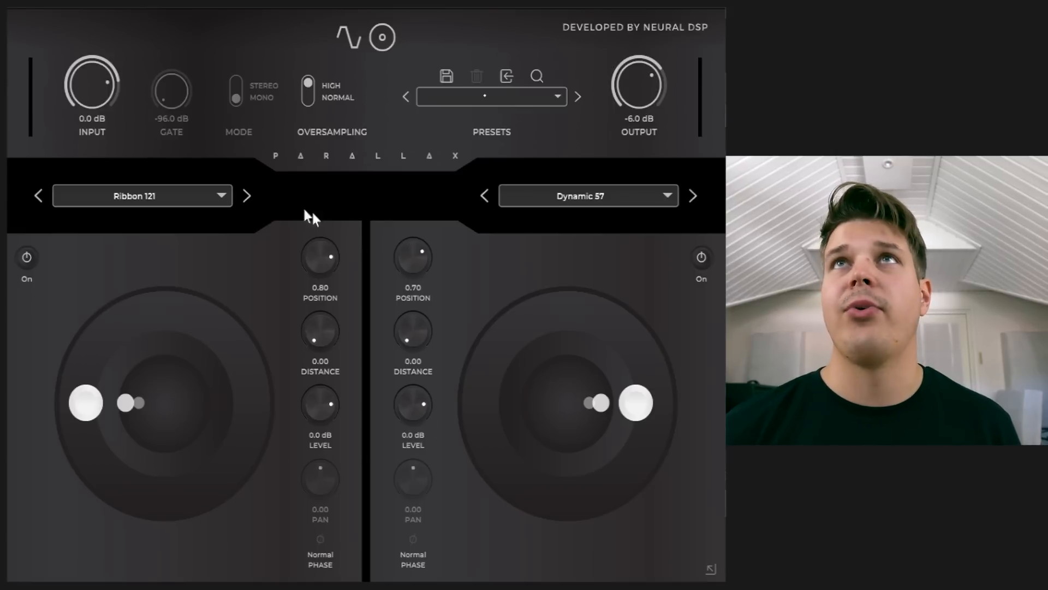
Step: Return to the crossover view and bypass the Mid Distortion and High Distortion bands
left_click(348, 34)
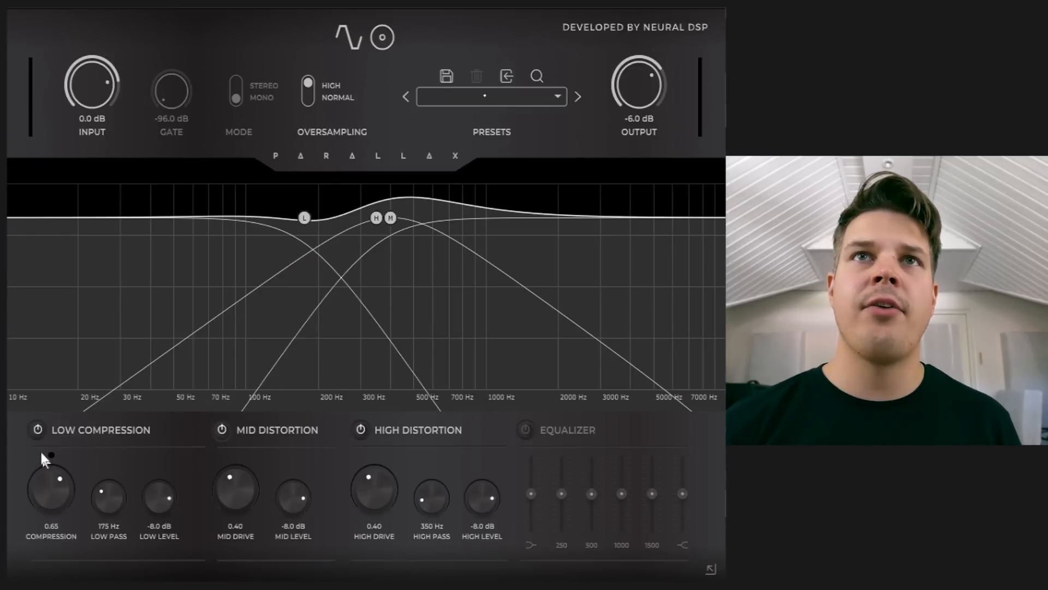
left_click(221, 429)
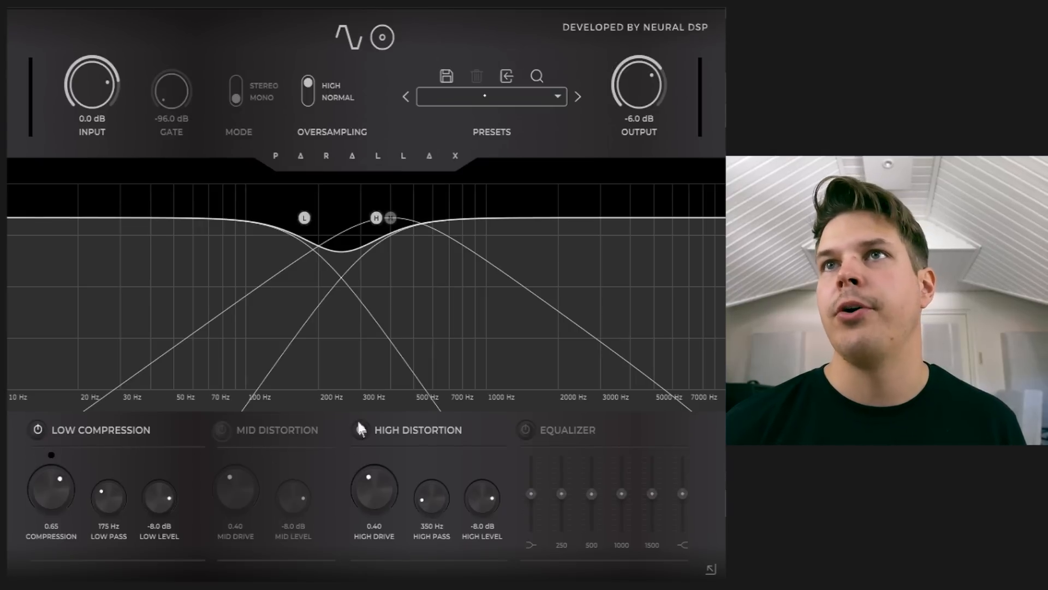
left_click(360, 429)
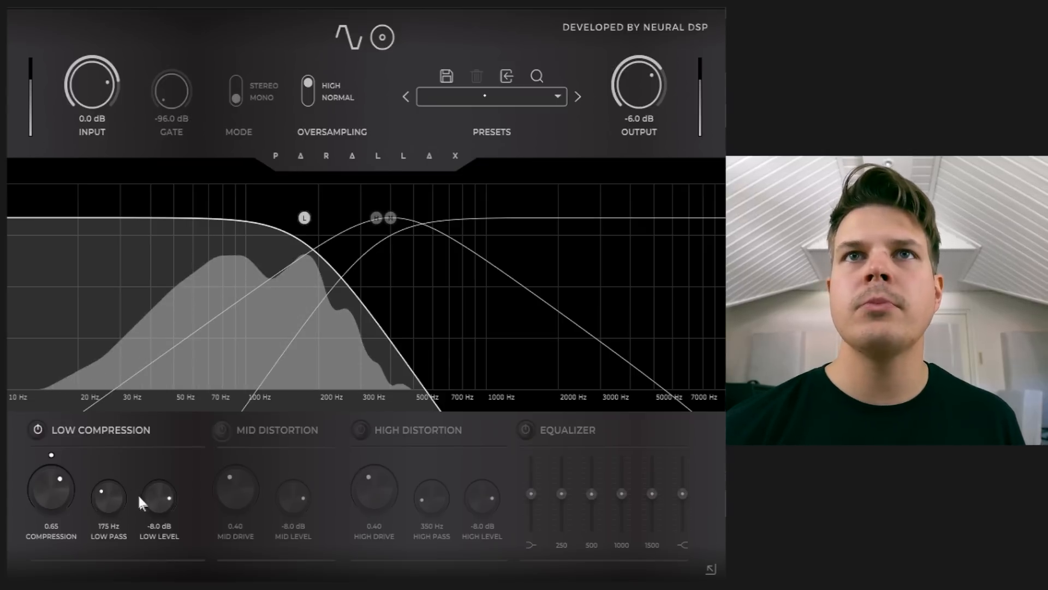
Step: Sweep the Low Pass frequency between 400 Hz and 70 Hz and set it to 150 Hz
left_click_drag(103, 498, 132, 327)
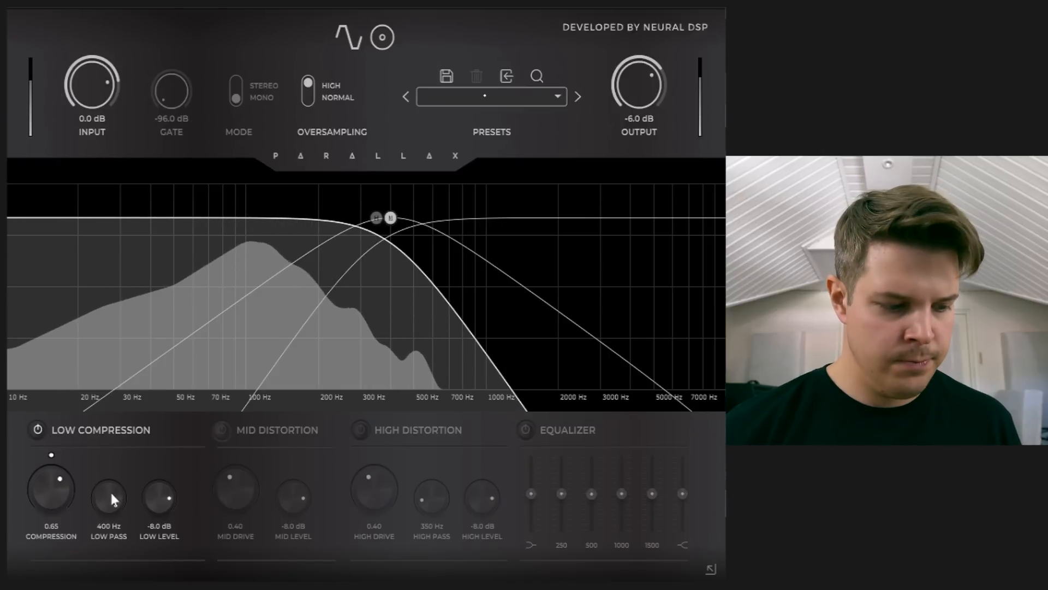
left_click_drag(110, 489, 102, 587)
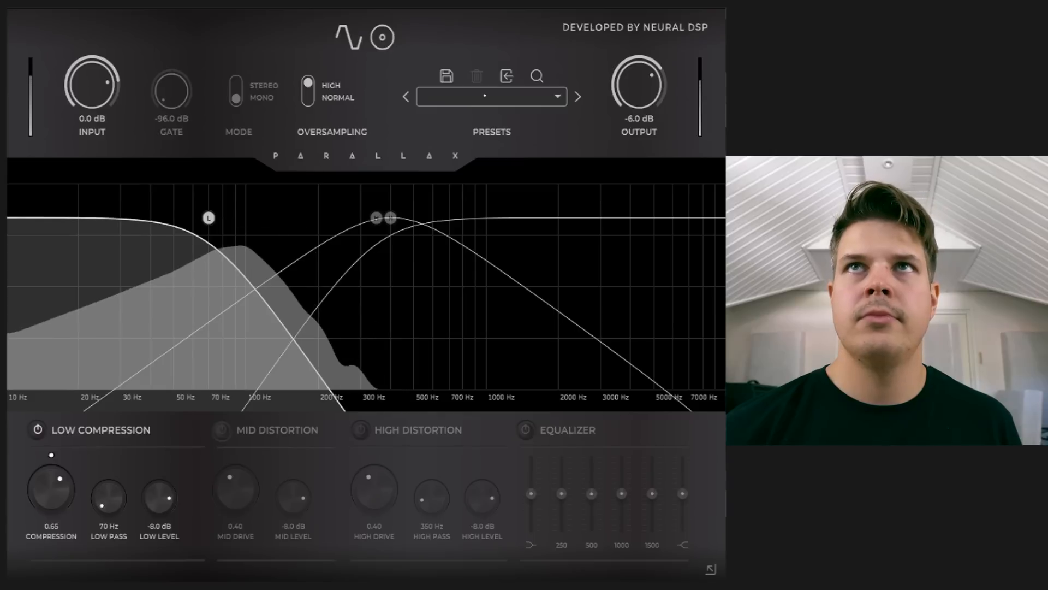
left_click_drag(113, 500, 120, 459)
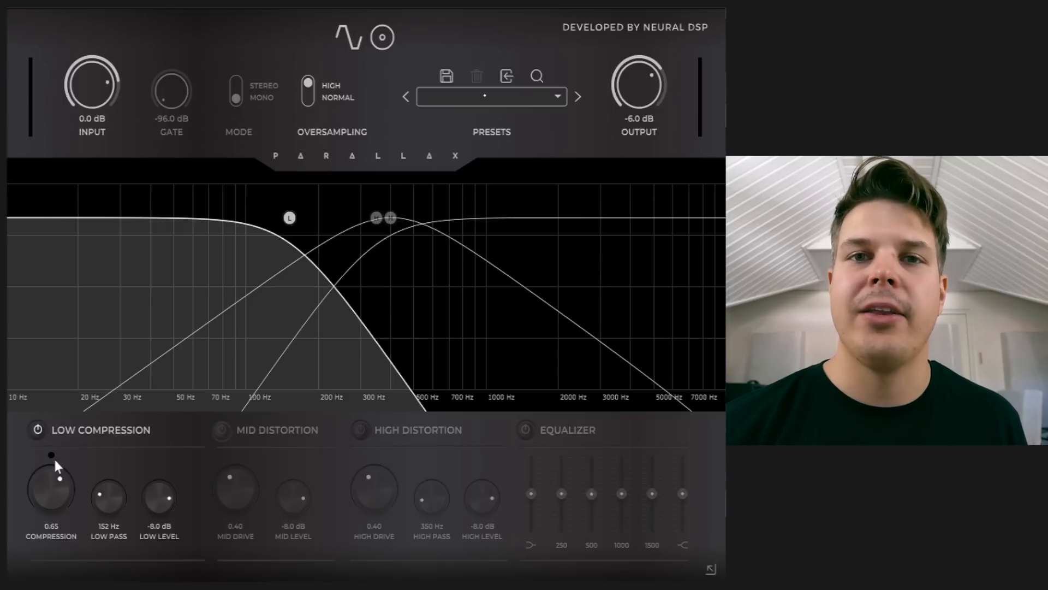
double_click(106, 527)
type("150")
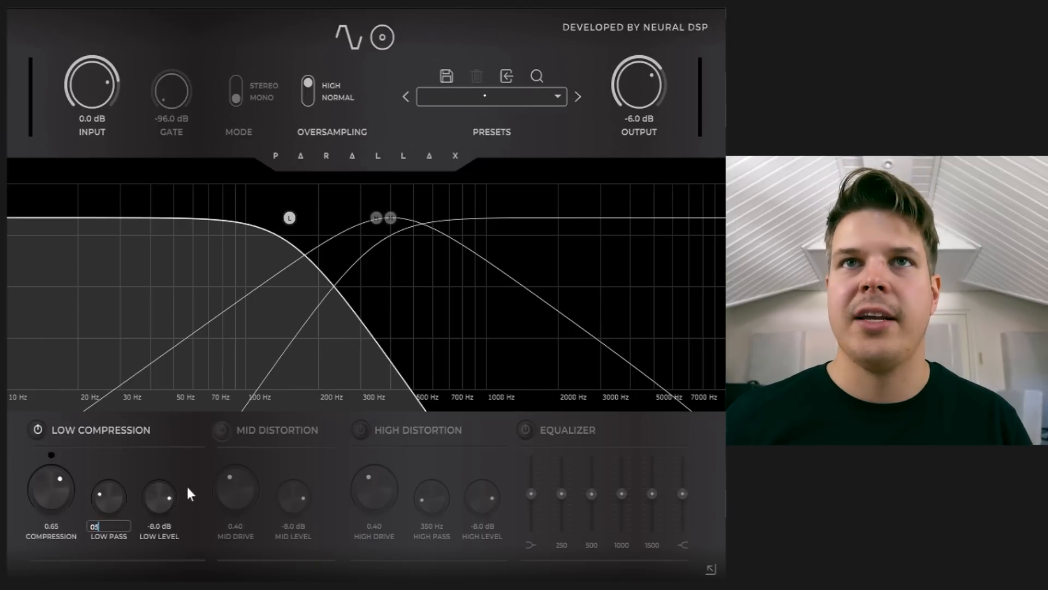
key("Return")
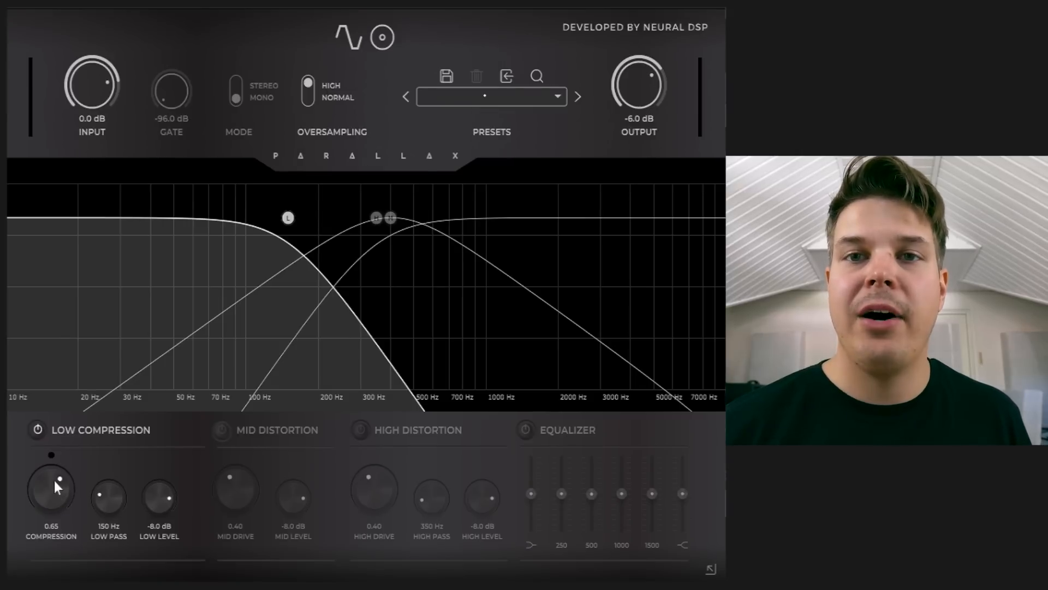
Step: Sweep the low band's Compression amount up and down during playback, return it to 0.65, and stop playback
left_click_drag(52, 488, 57, 391)
left_click_drag(54, 477, 42, 553)
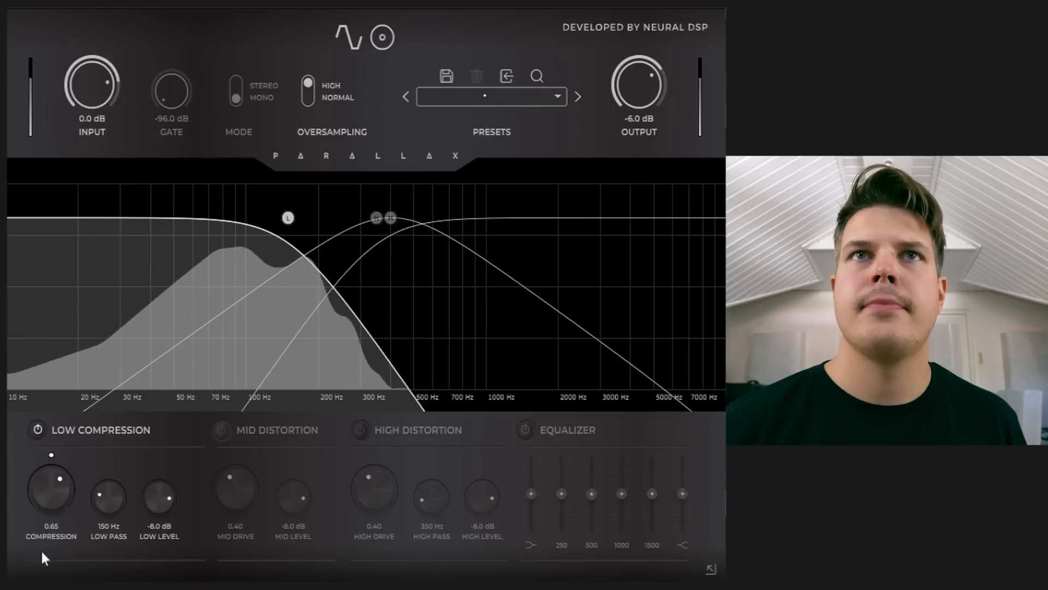
key("space")
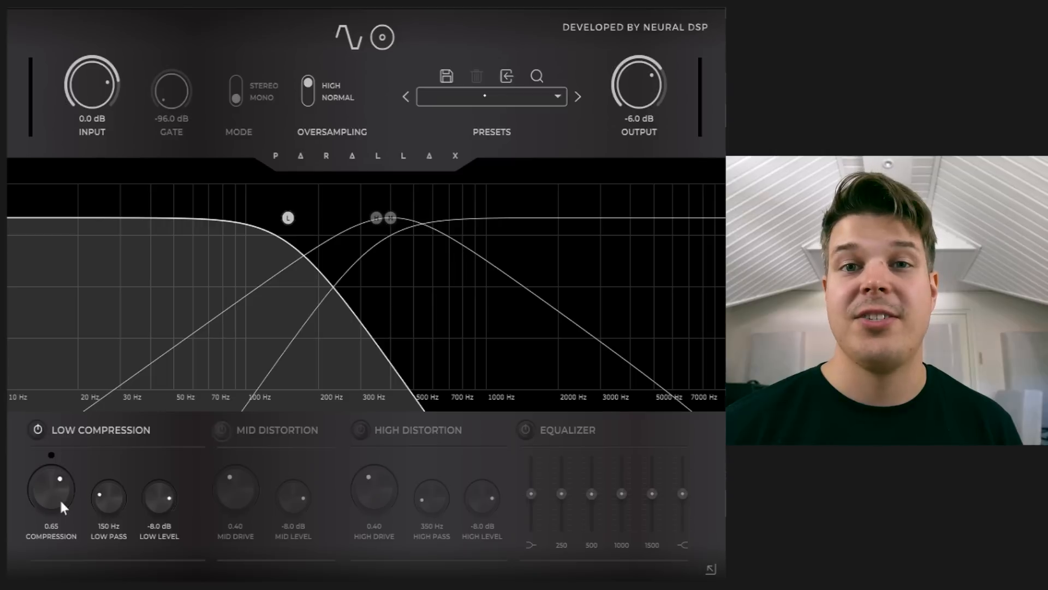
Step: Enable Mid Distortion, audition it together with Low Compression, and leave Low Compression bypassed
left_click(39, 429)
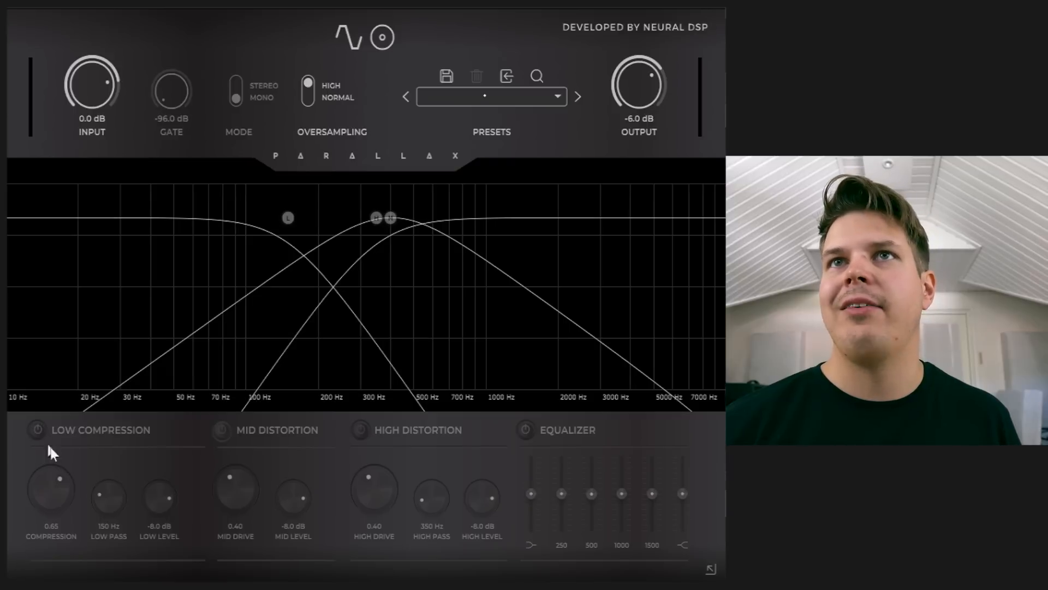
left_click(223, 430)
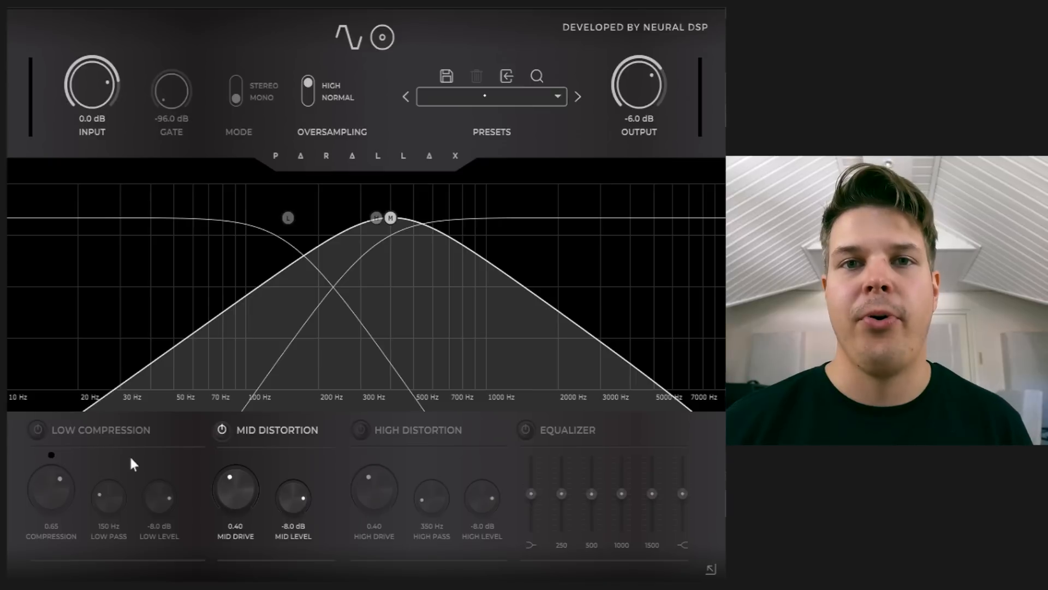
left_click(38, 429)
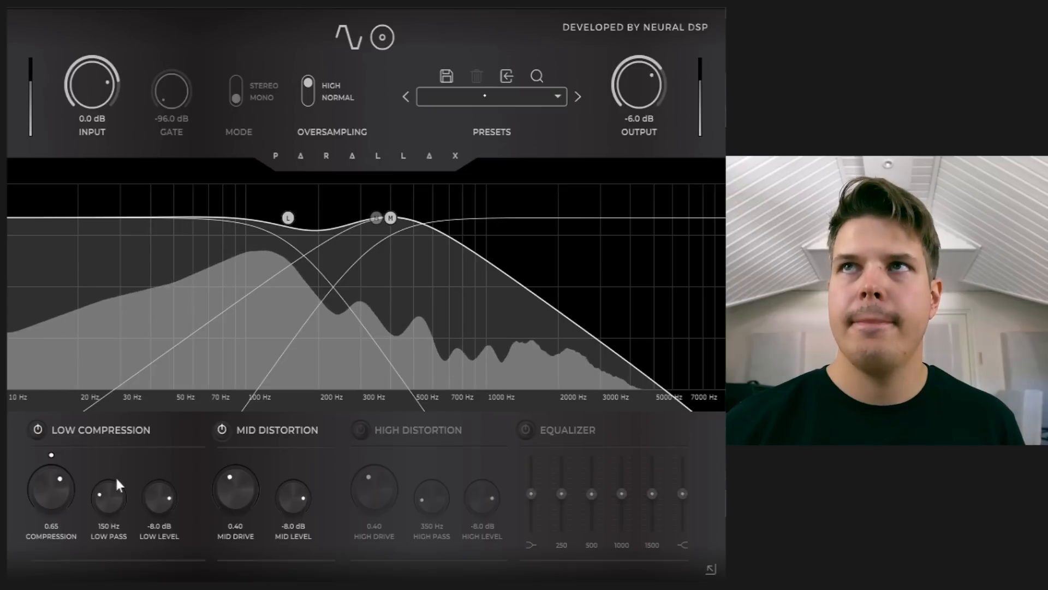
key("space")
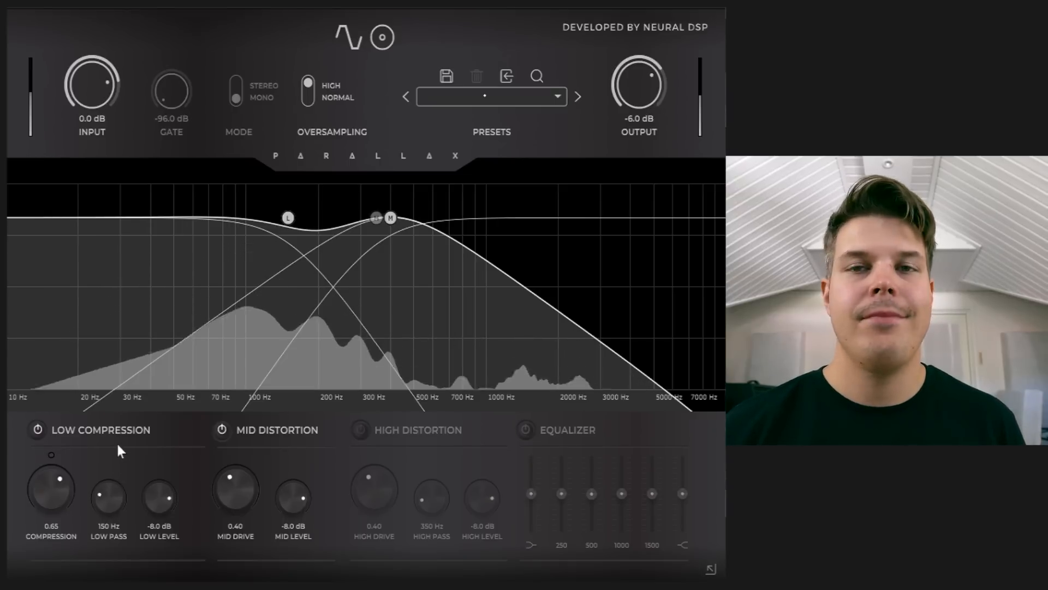
left_click(40, 429)
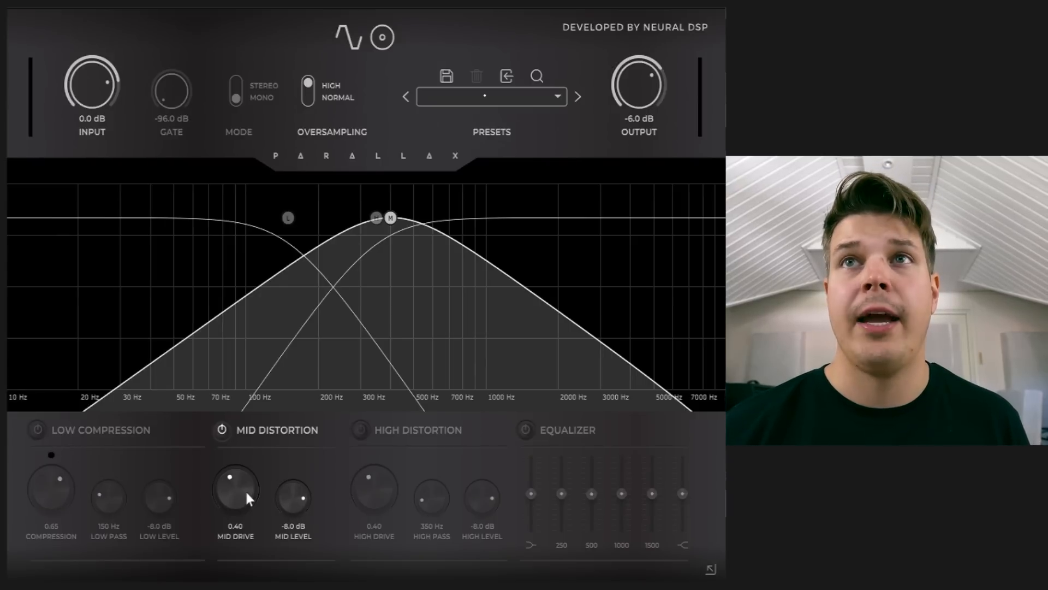
Step: Sweep the Mid Drive up and down during playback and bring it to 0.00
key("space")
left_click_drag(229, 492, 263, 324)
left_click_drag(234, 481, 227, 546)
left_click_drag(230, 470, 229, 585)
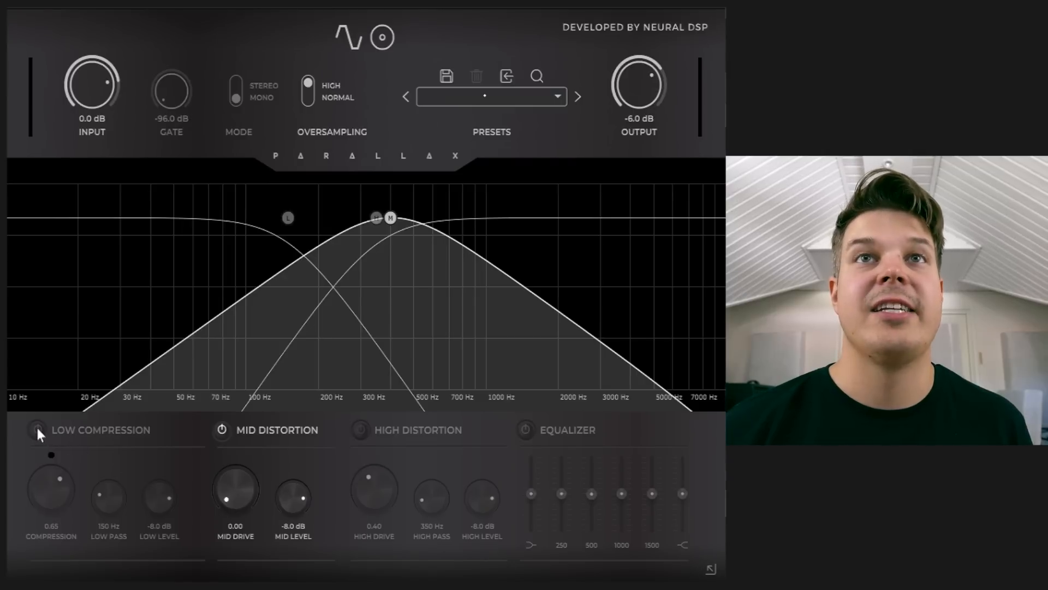
Step: Re-enable Low Compression and set the Mid Drive to 0.40
left_click(39, 430)
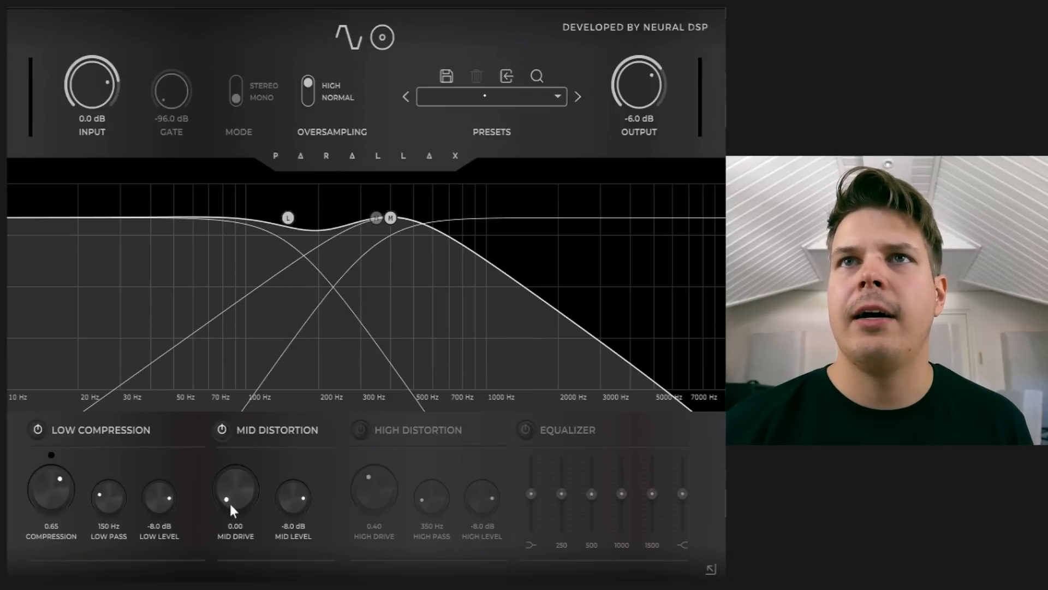
left_click_drag(228, 493, 231, 417)
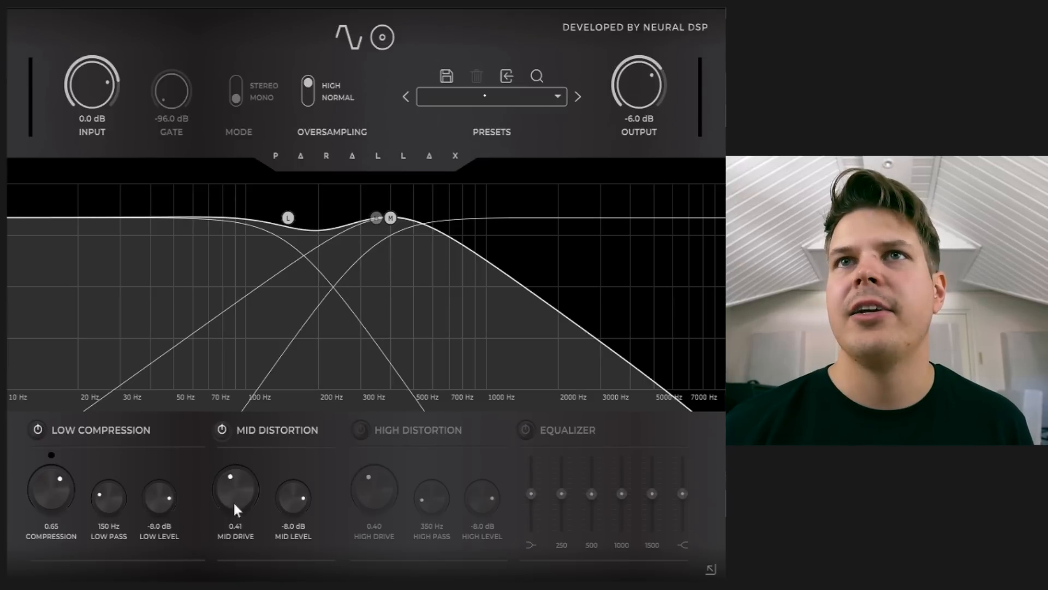
mouse_move(225, 483)
left_mouse_down()
mouse_move(230, 471)
mouse_move(227, 486)
left_mouse_up()
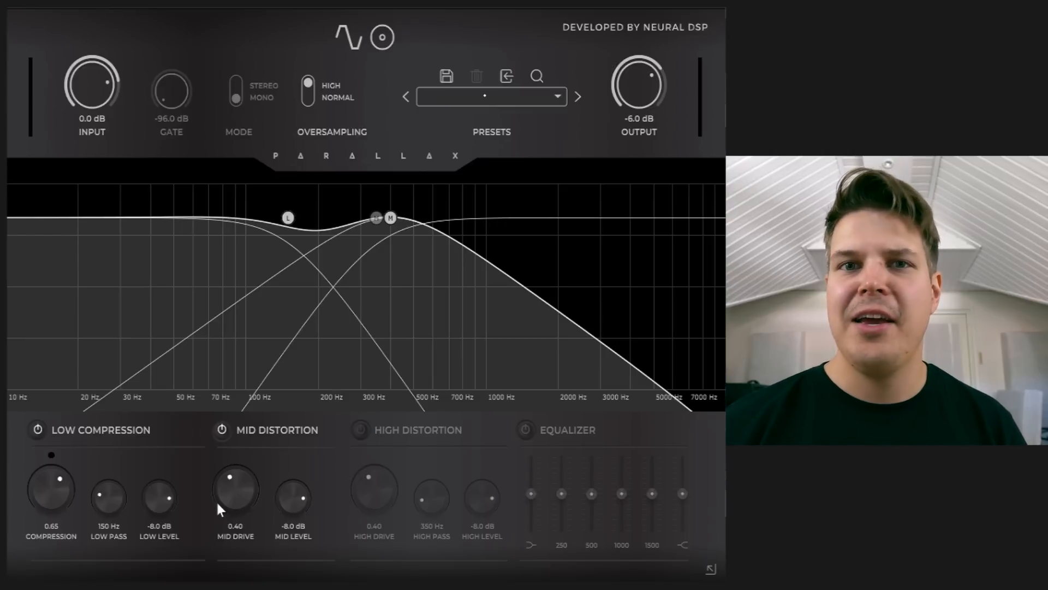
Step: Isolate High Distortion by enabling it and bypassing the mid and low bands, and set the High Drive to 0.50
left_click(224, 429)
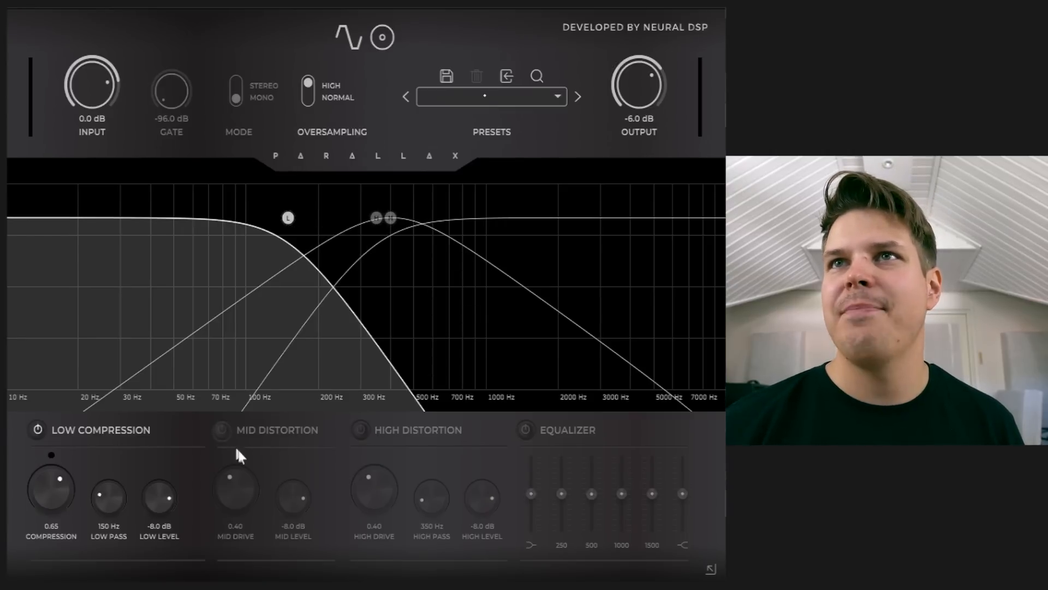
left_click(359, 428)
left_click(39, 430)
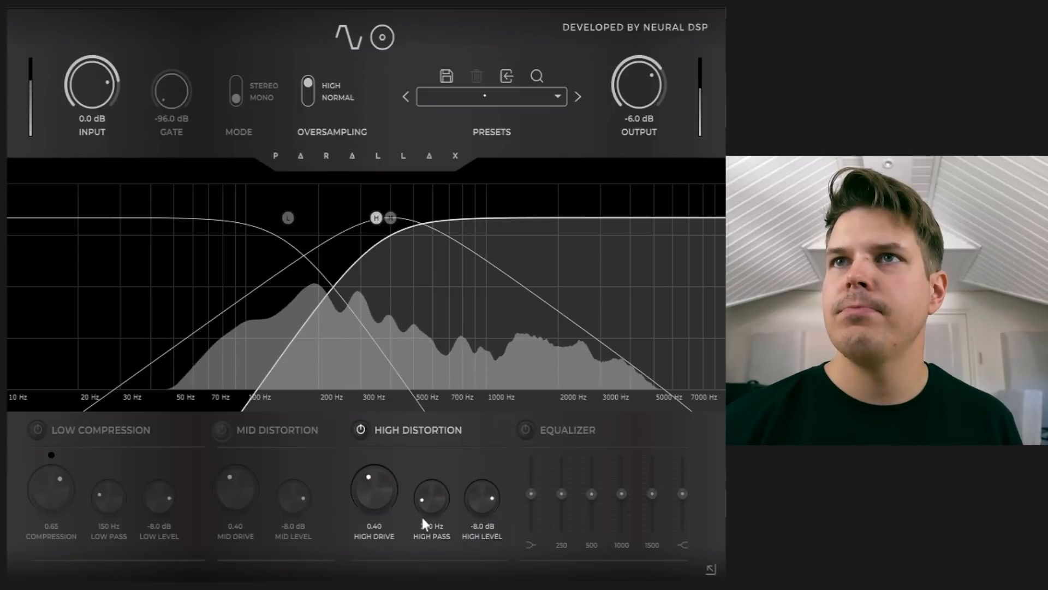
left_click_drag(365, 483, 351, 465)
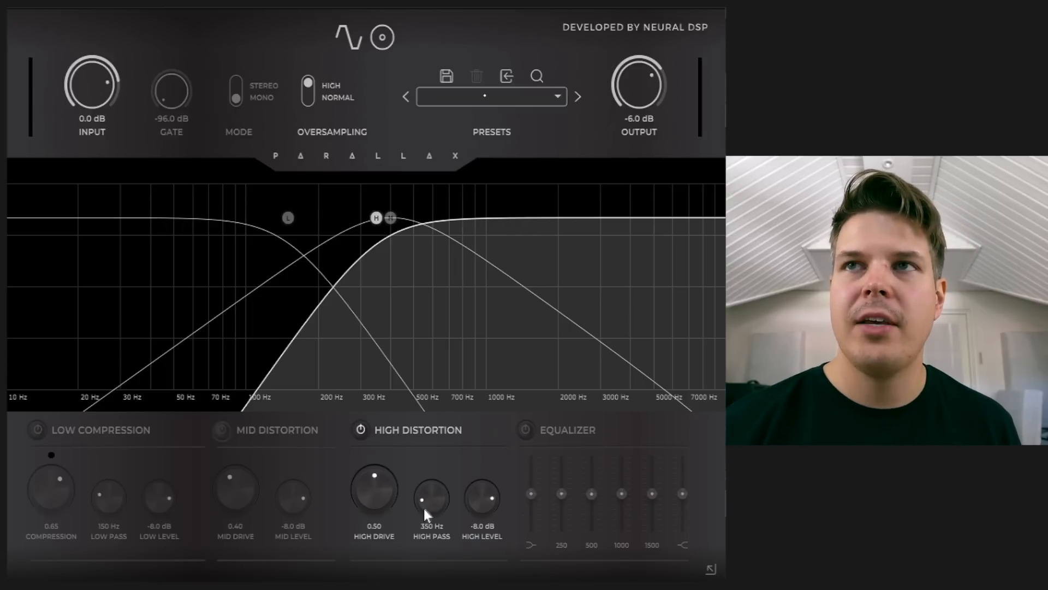
Step: Set the High Pass of High Distortion to 400 Hz and re-enable Mid Distortion and Low Compression
left_click_drag(428, 503, 441, 418)
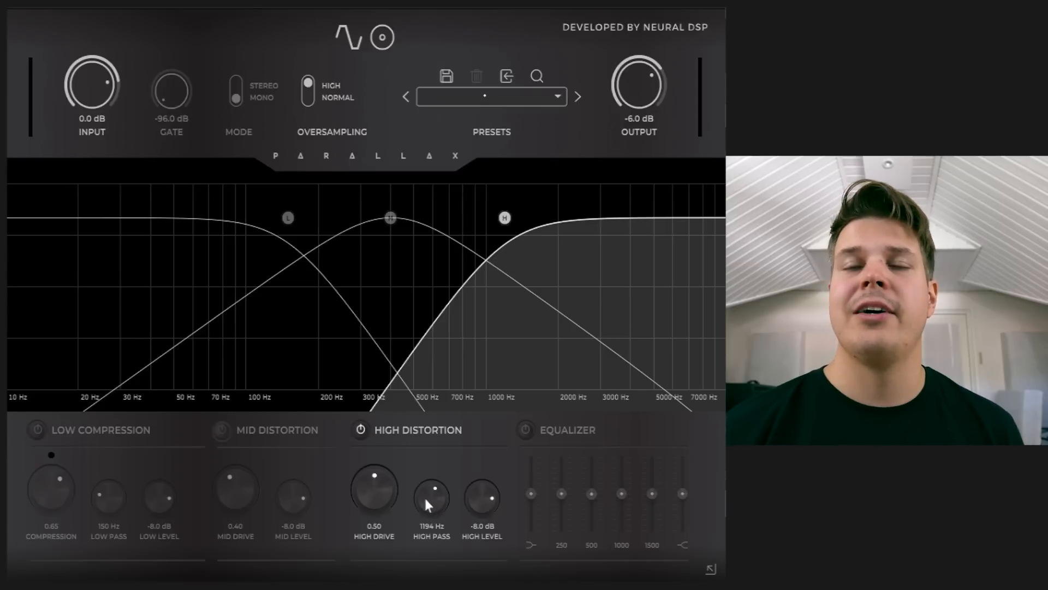
left_click_drag(422, 493, 402, 573)
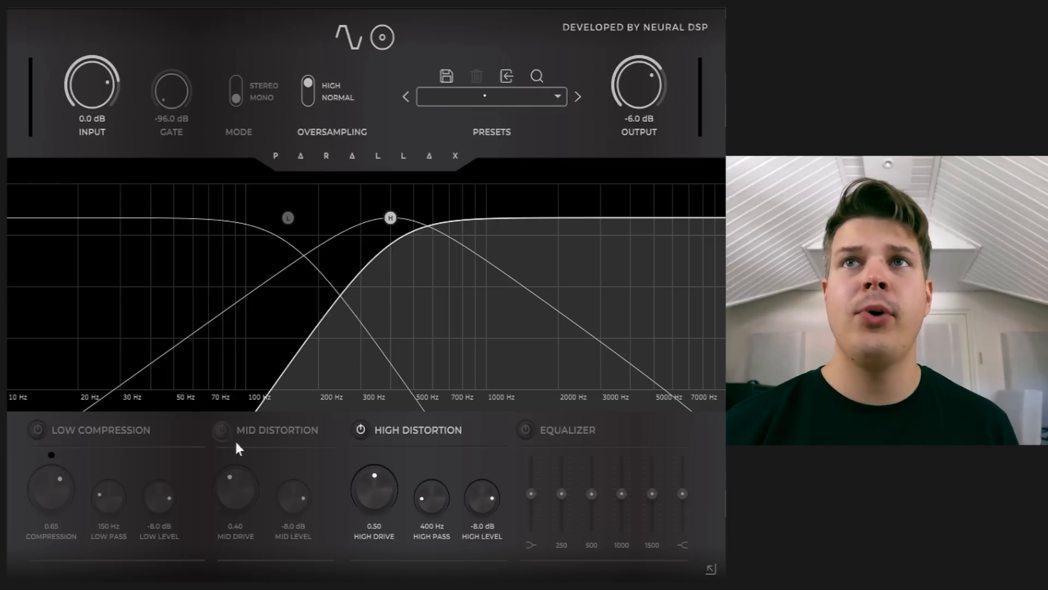
left_click(221, 429)
left_click(37, 429)
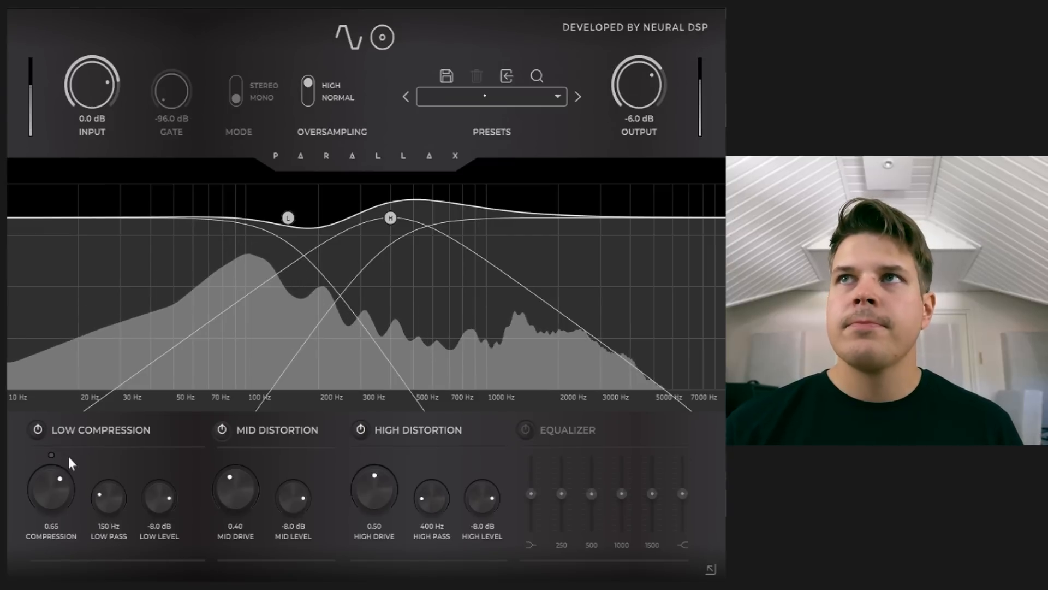
Step: Start and stop playback to audition the low, mid and high bands together
key("space")
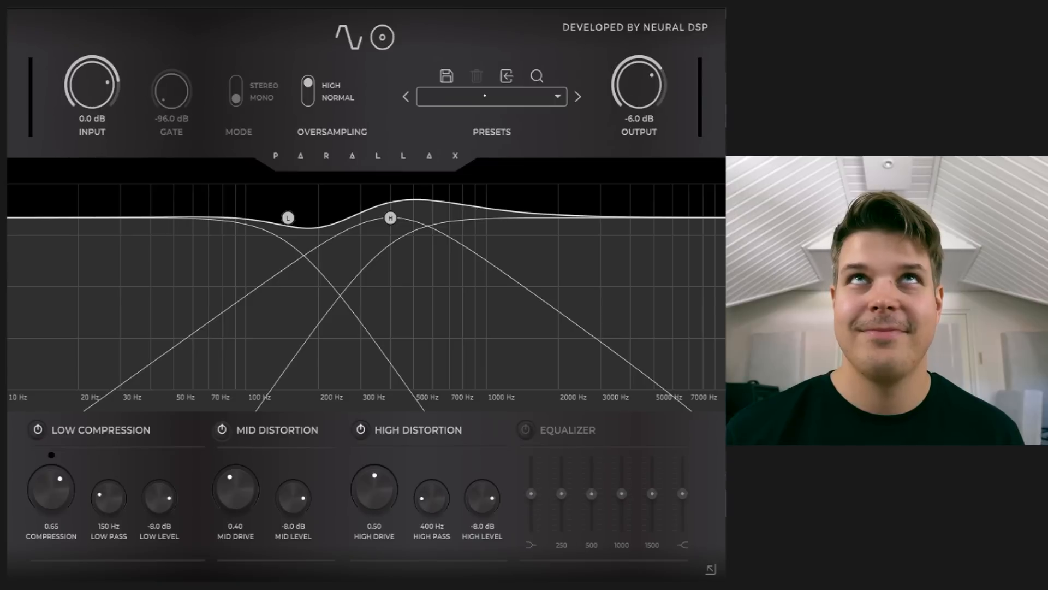
key("space")
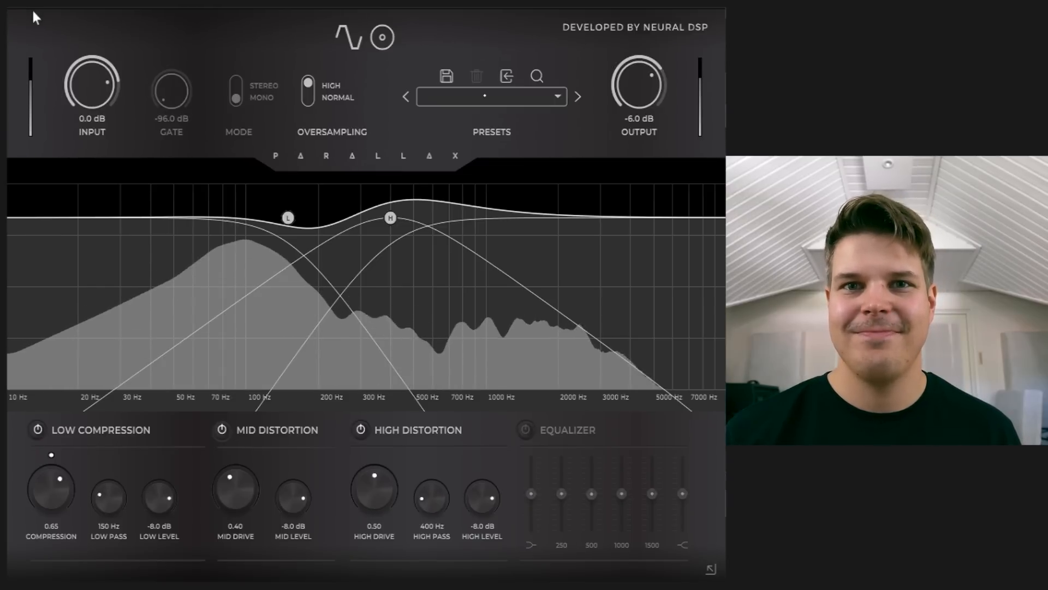
key("space")
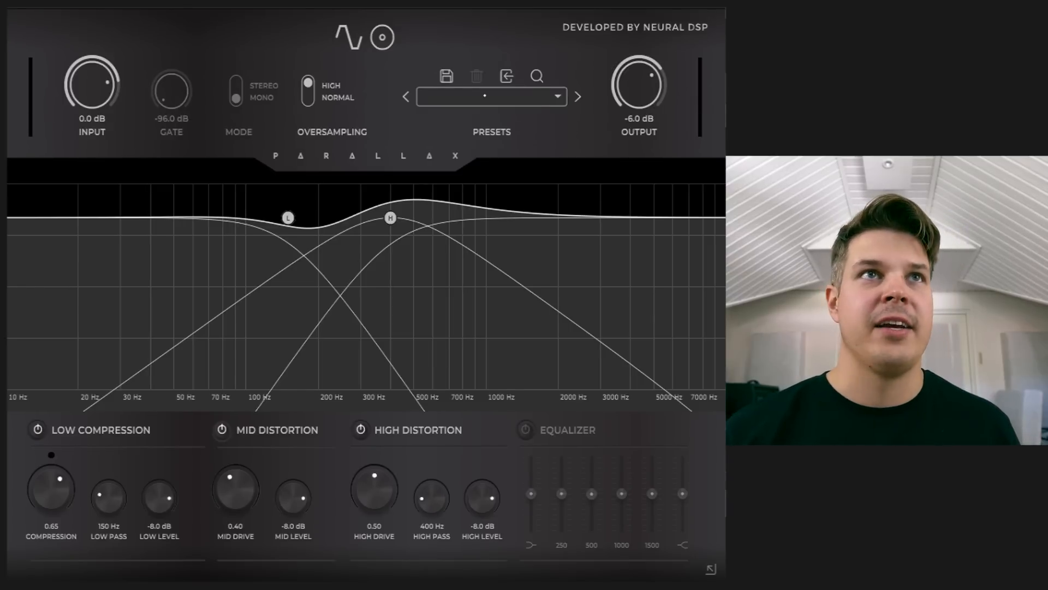
key("space")
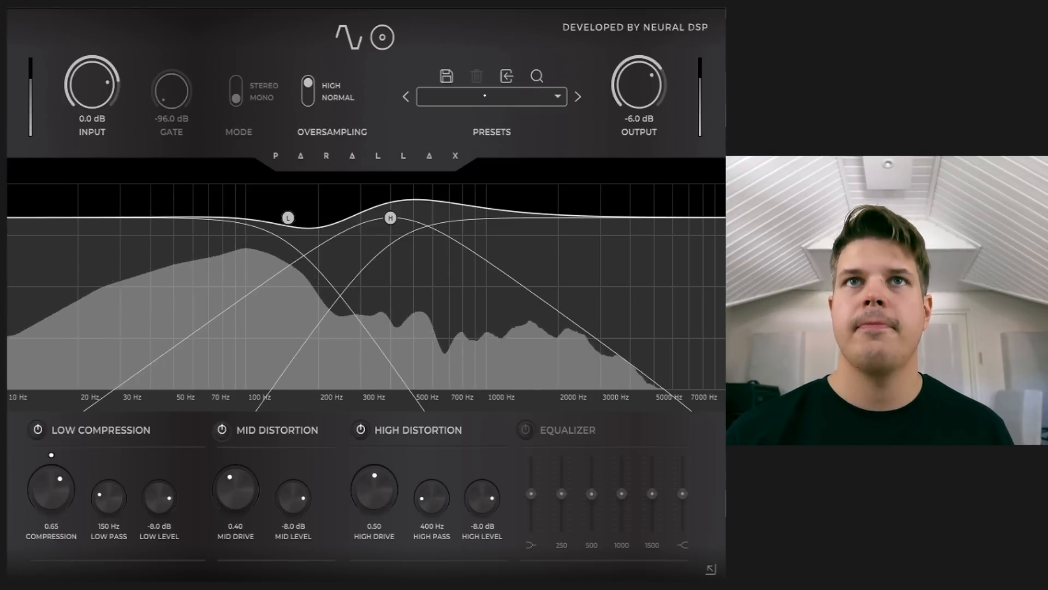
Step: Compare the tone during playback with Mid Distortion and High Distortion each bypassed in turn, leaving both enabled, and stop playback
left_click(222, 429)
left_click(221, 428)
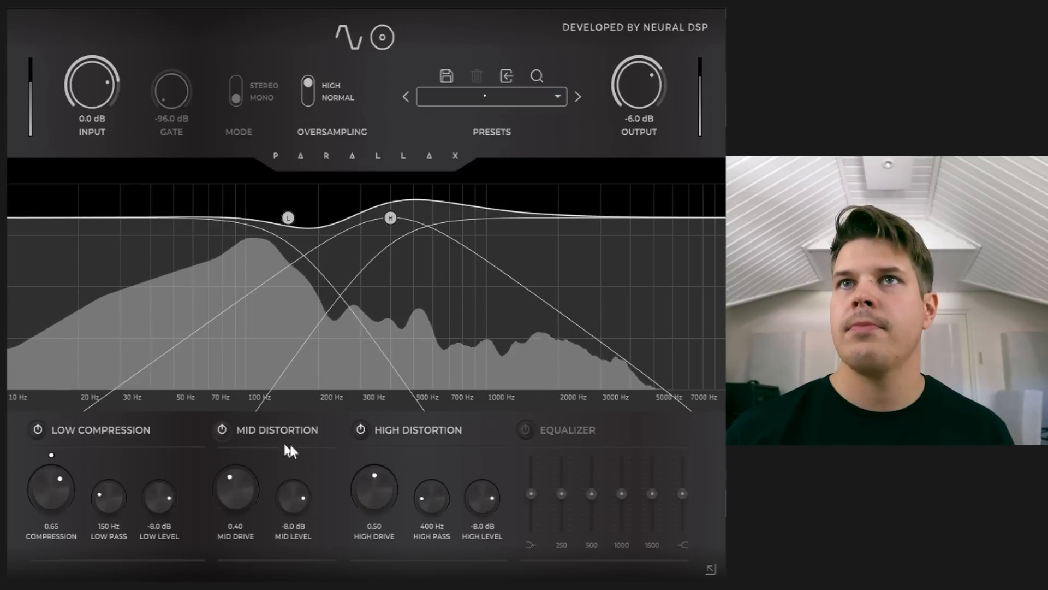
left_click(364, 428)
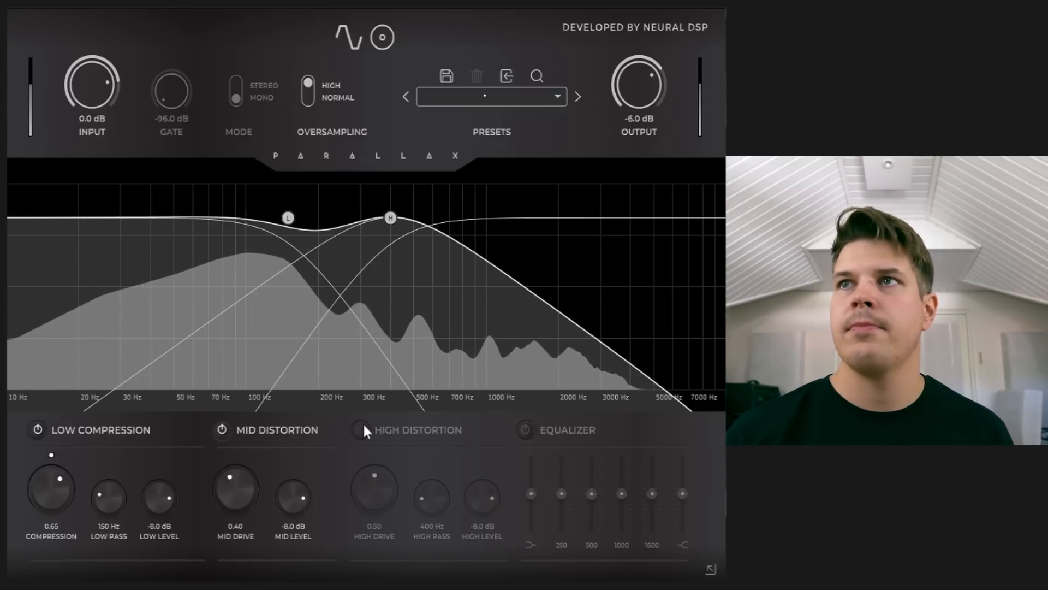
left_click(364, 426)
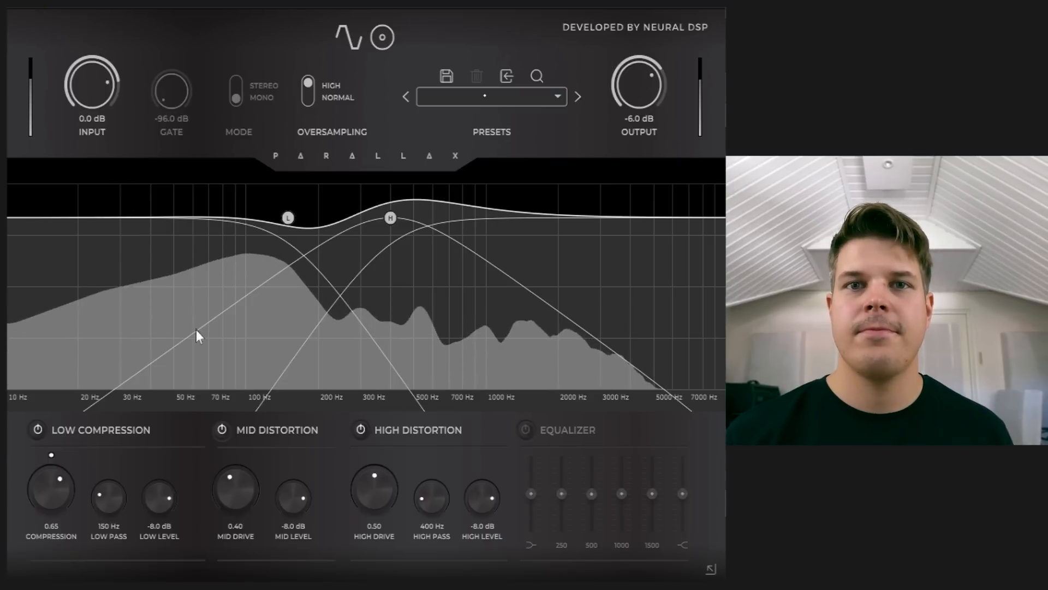
key("space")
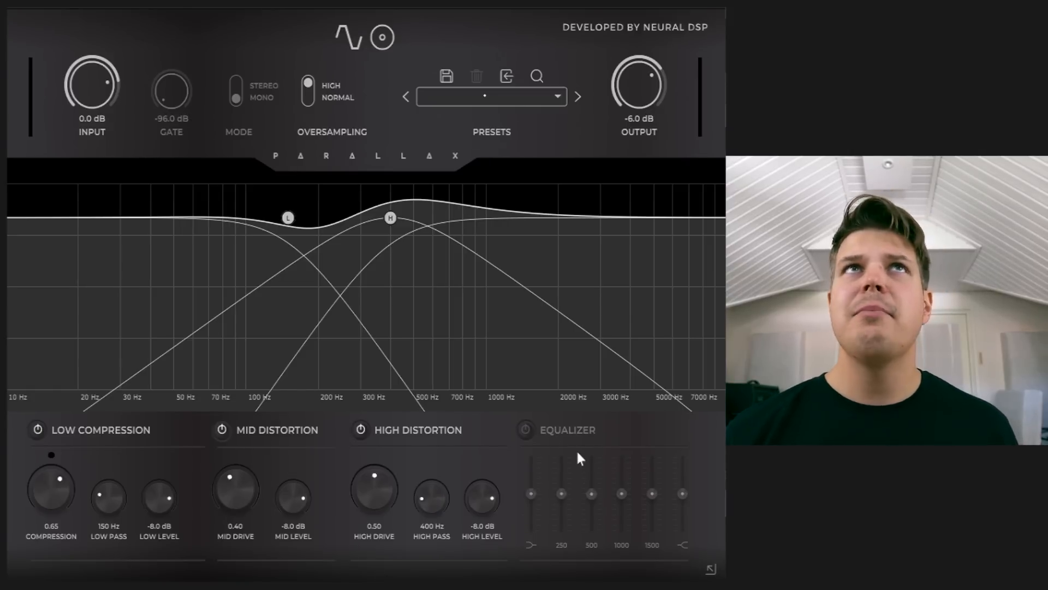
Step: Enable the Equalizer, boost the low shelf, 250 and 1000 bands, and slightly cut the 500 band and high shelf
left_click(525, 430)
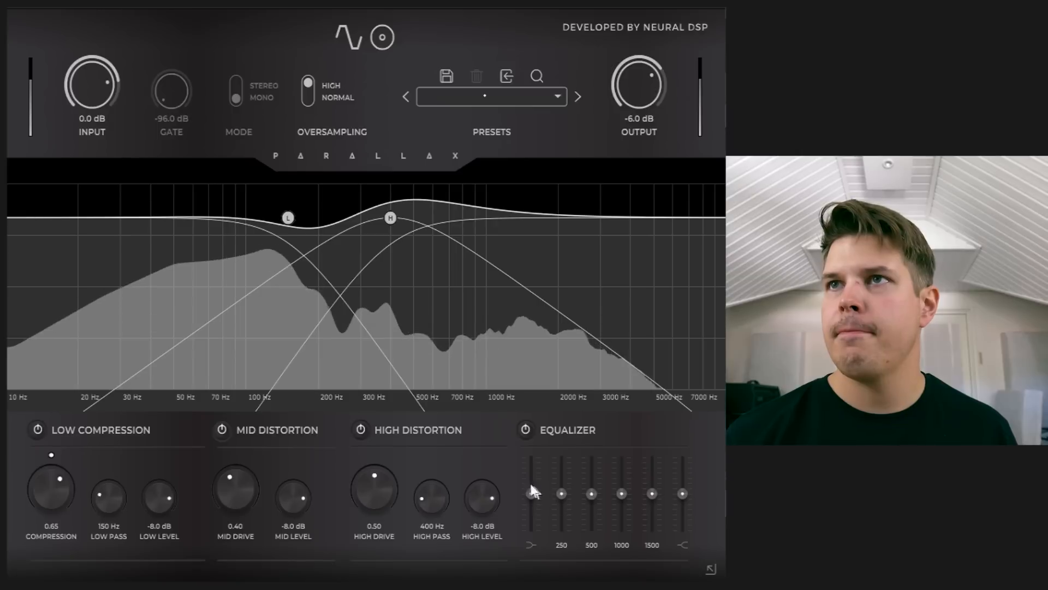
mouse_move(532, 492)
left_mouse_down()
mouse_move(532, 465)
mouse_move(532, 481)
left_mouse_up()
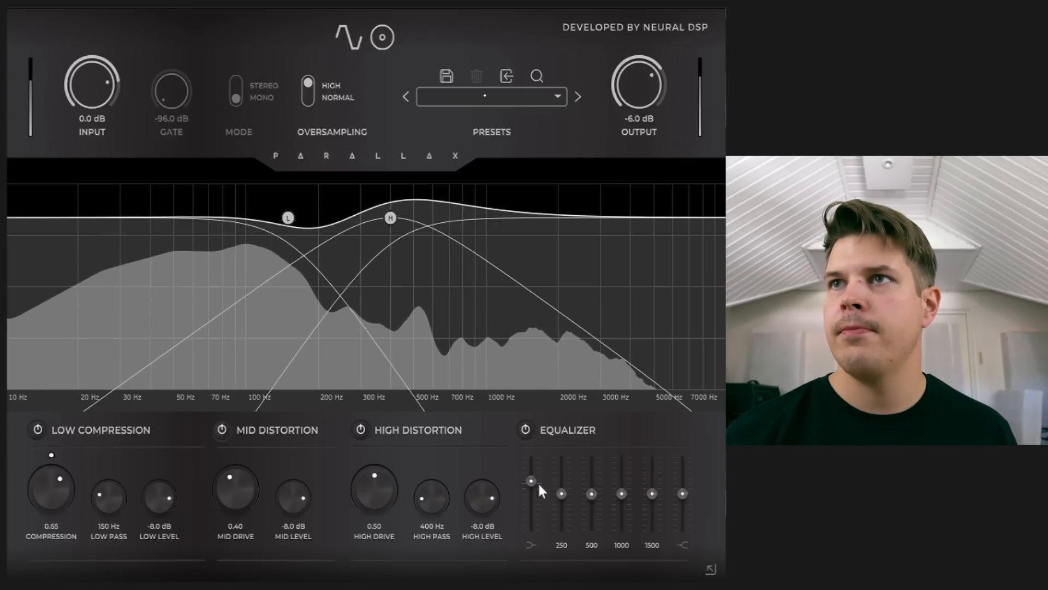
mouse_move(562, 494)
left_mouse_down()
mouse_move(563, 462)
mouse_move(561, 489)
left_mouse_up()
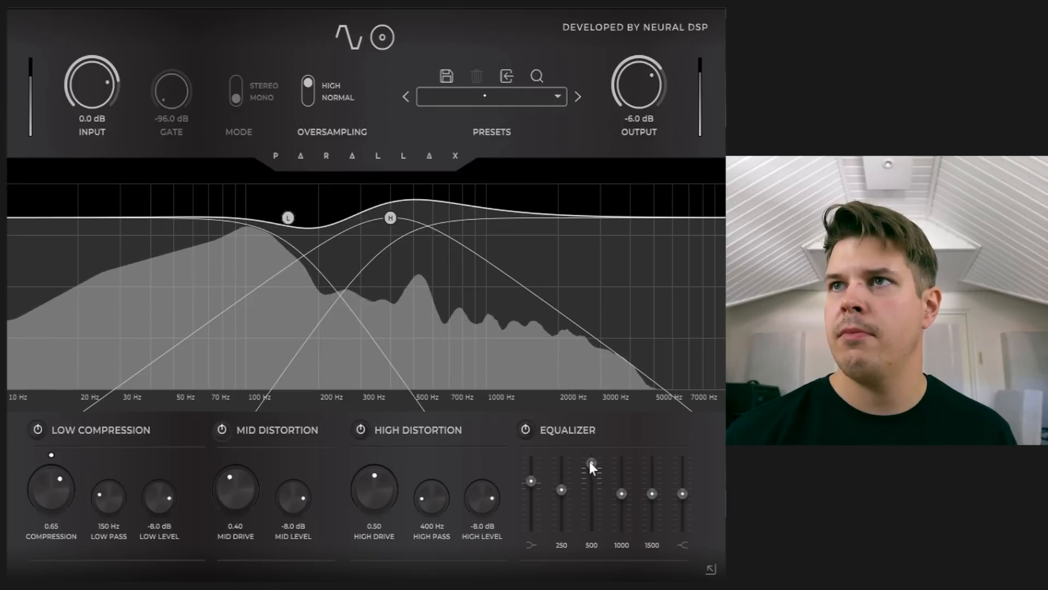
left_click_drag(590, 493, 622, 484)
mouse_move(622, 484)
left_mouse_down()
mouse_move(621, 469)
mouse_move(621, 486)
left_mouse_up()
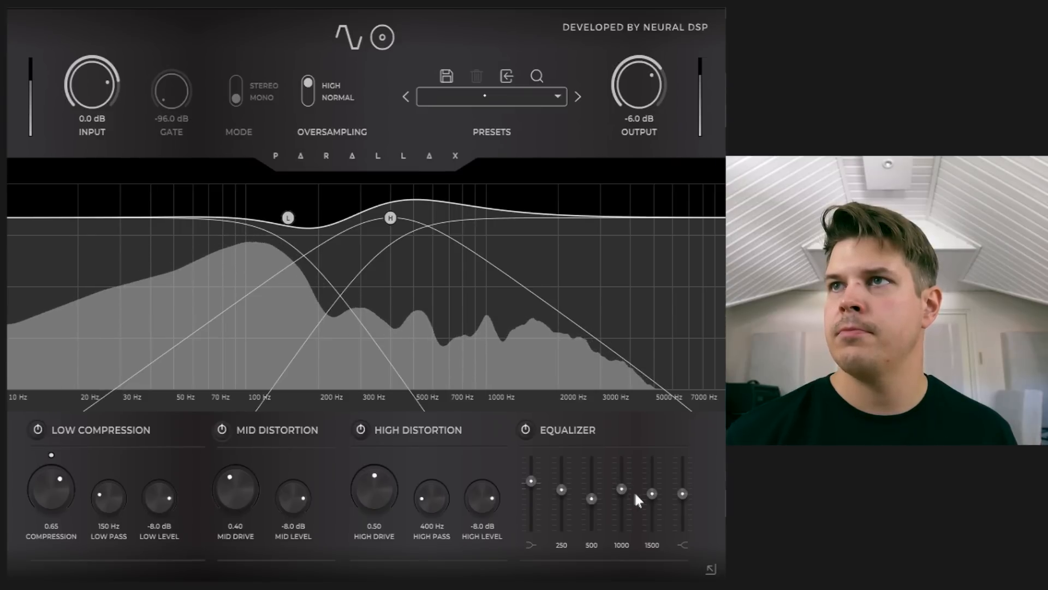
mouse_move(651, 491)
left_mouse_down()
mouse_move(649, 462)
mouse_move(651, 490)
left_mouse_up()
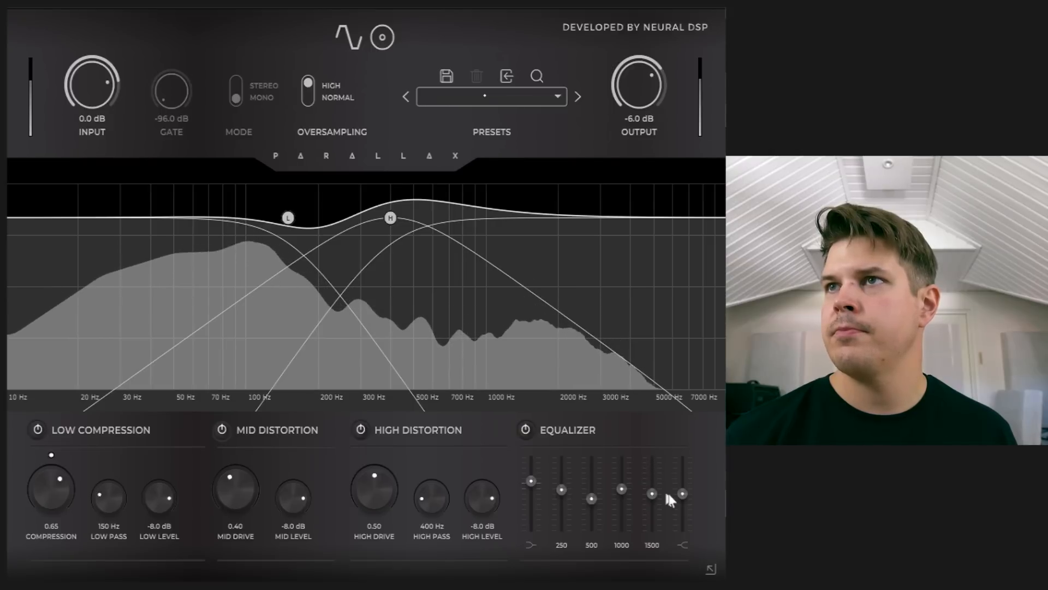
mouse_move(682, 493)
left_mouse_down()
mouse_move(684, 460)
mouse_move(684, 529)
mouse_move(684, 501)
left_mouse_up()
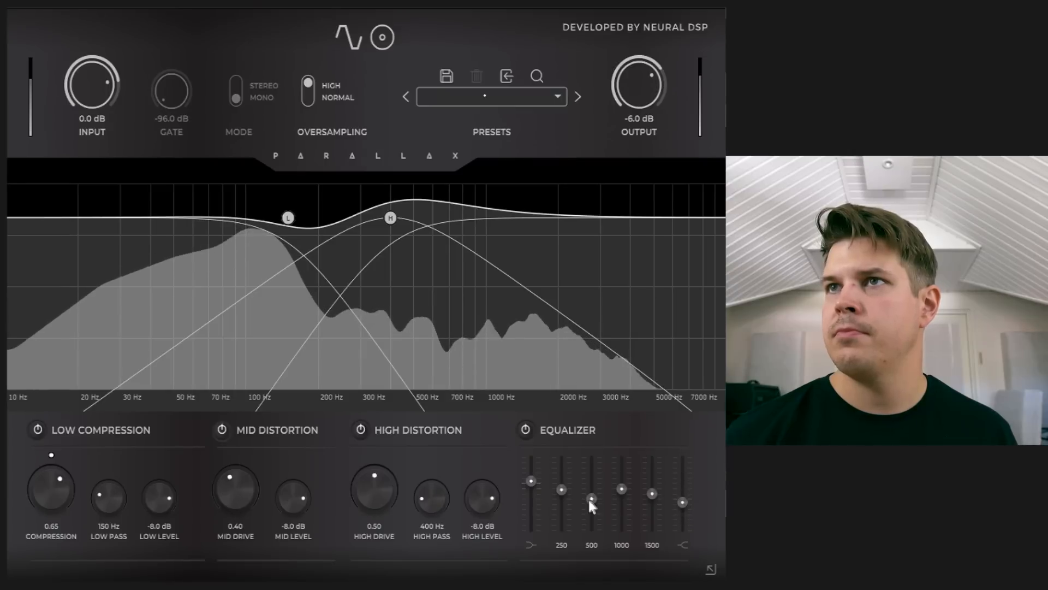
Step: Refine the Equalizer by easing the 500 cut and low-shelf boost and raising the high shelf slightly above centre, and stop playback
mouse_move(592, 498)
left_mouse_down()
mouse_move(595, 478)
mouse_move(595, 496)
left_mouse_up()
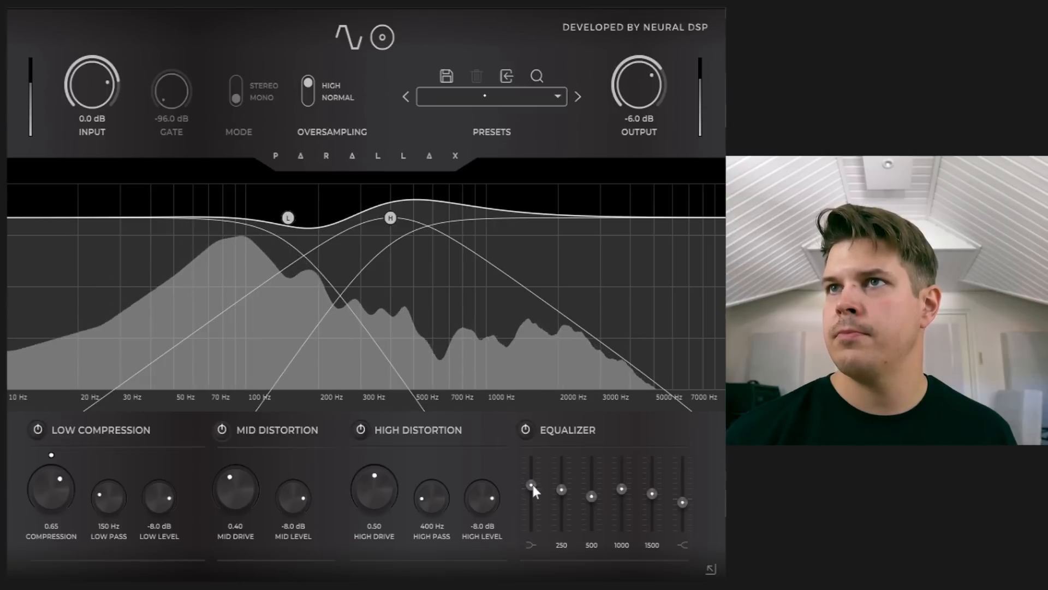
left_click_drag(532, 484, 533, 486)
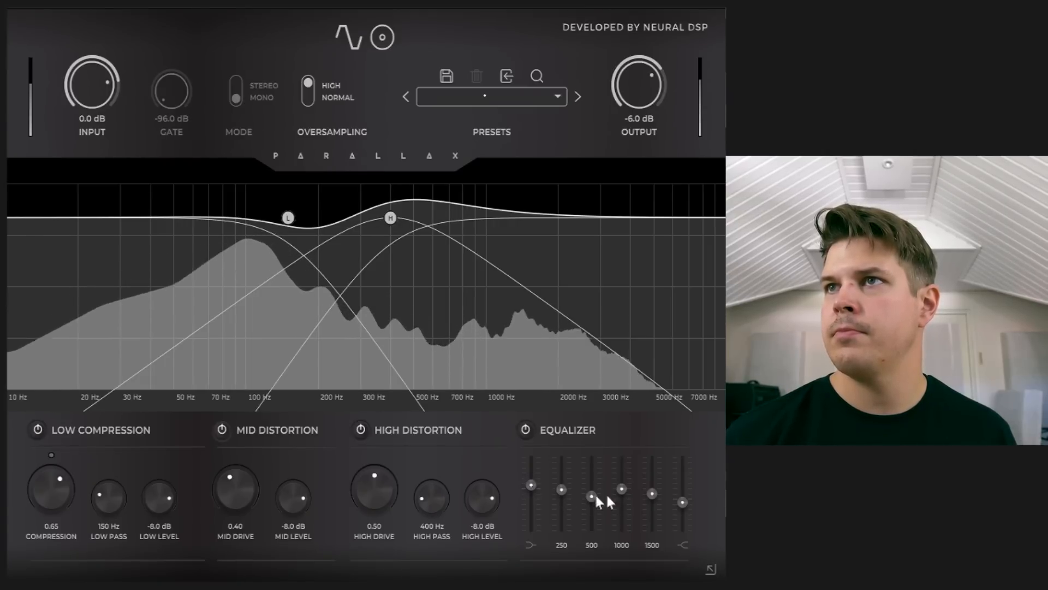
mouse_move(683, 502)
left_mouse_down()
mouse_move(682, 444)
mouse_move(684, 481)
left_mouse_up()
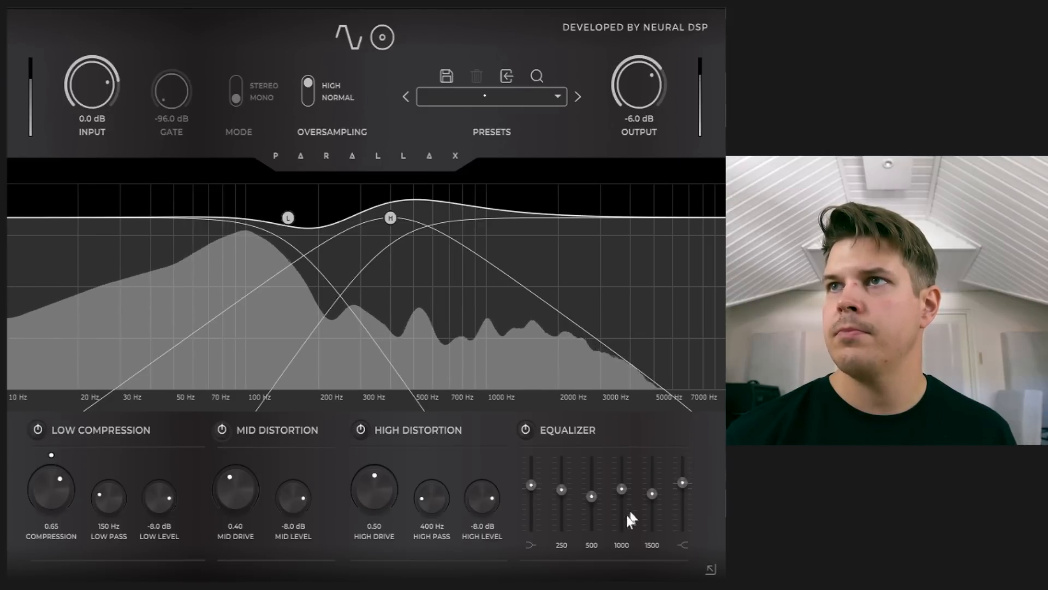
left_click_drag(684, 483, 683, 486)
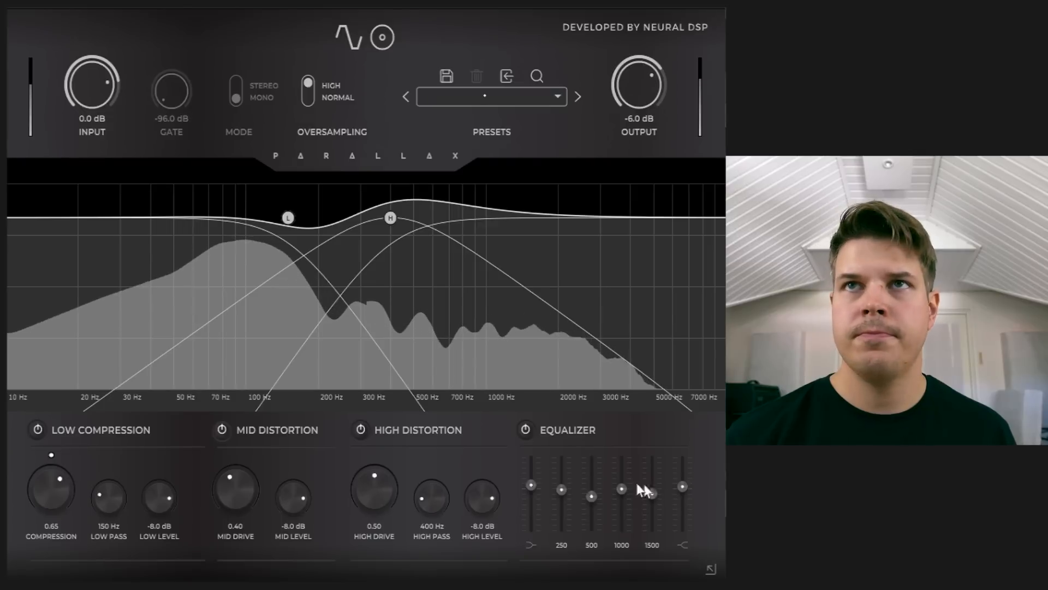
key("space")
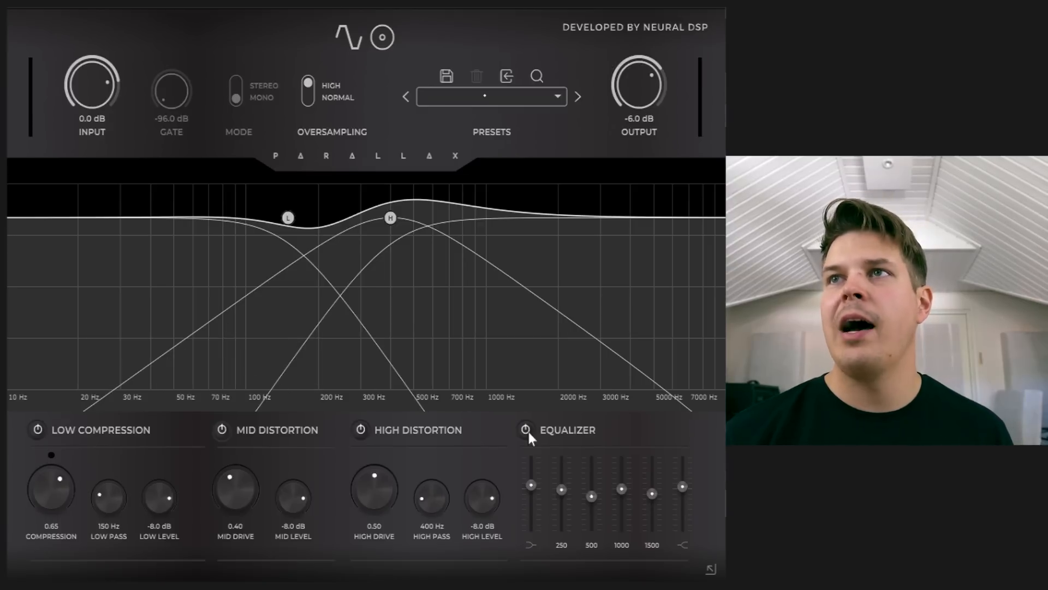
Step: Compare the tone with the Equalizer bypassed and enabled during playback, leave it enabled, and stop playback
left_click(527, 428)
key("space")
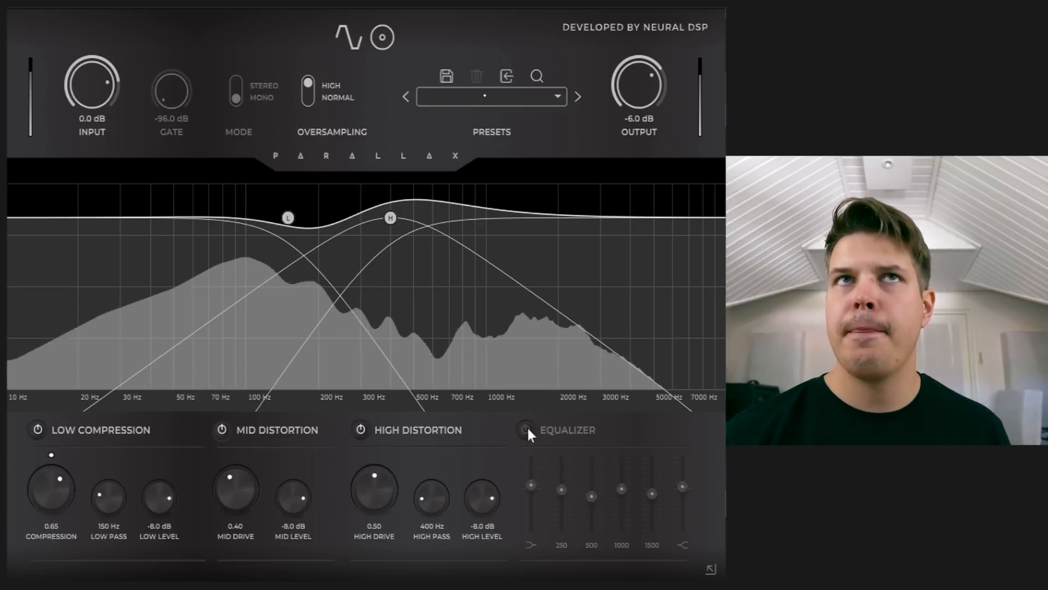
left_click(527, 429)
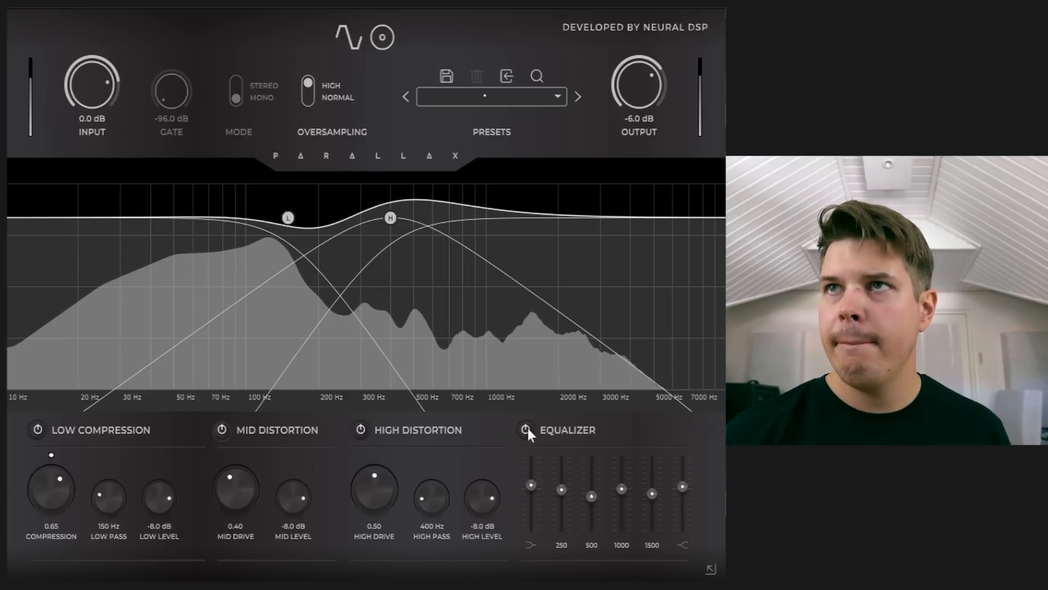
left_click(527, 428)
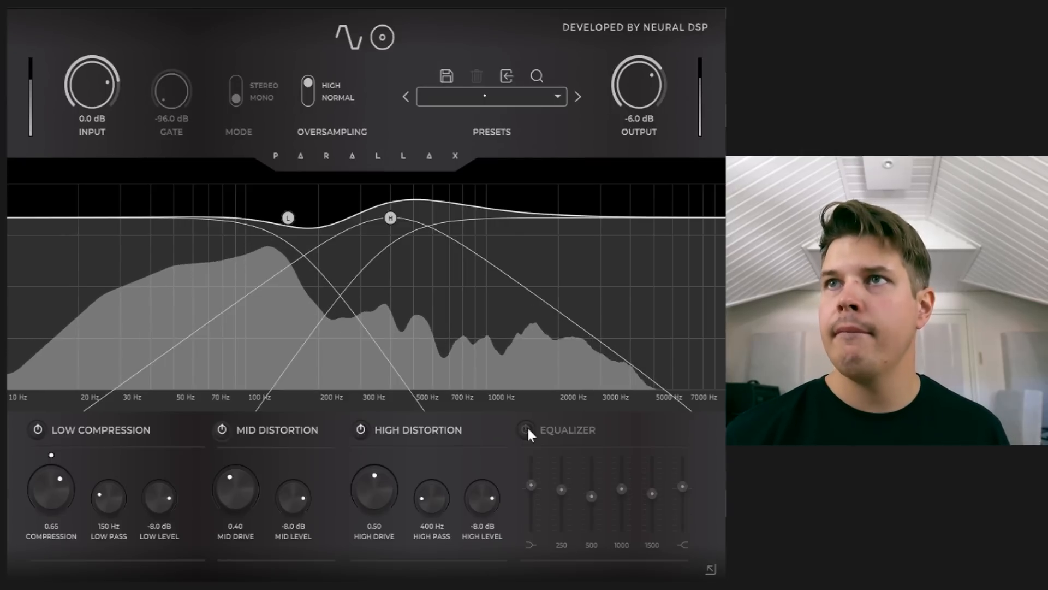
left_click(527, 429)
left_click(527, 429)
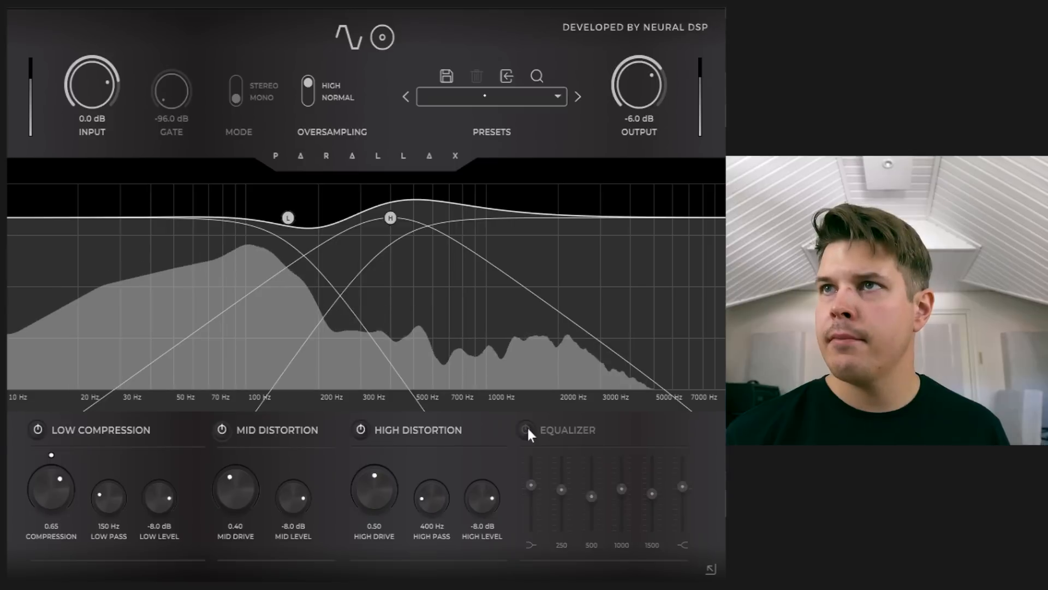
left_click(527, 429)
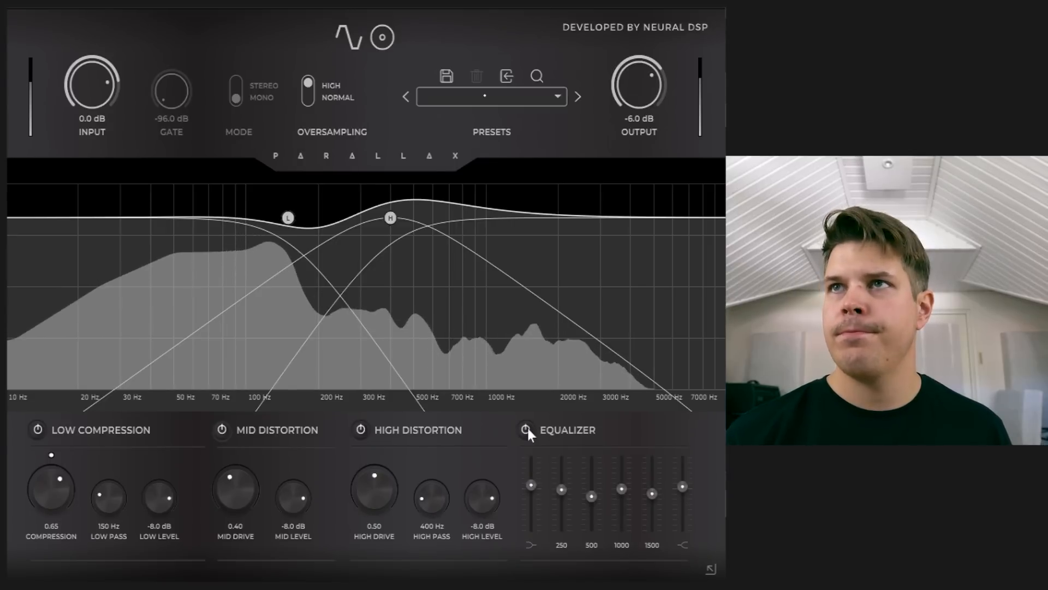
left_click(527, 429)
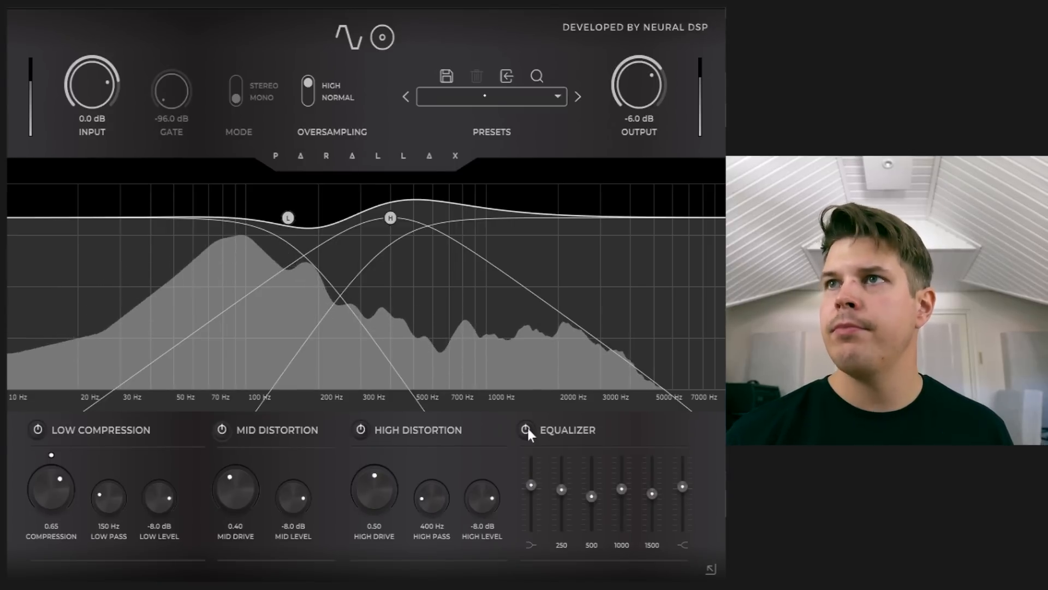
left_click(528, 429)
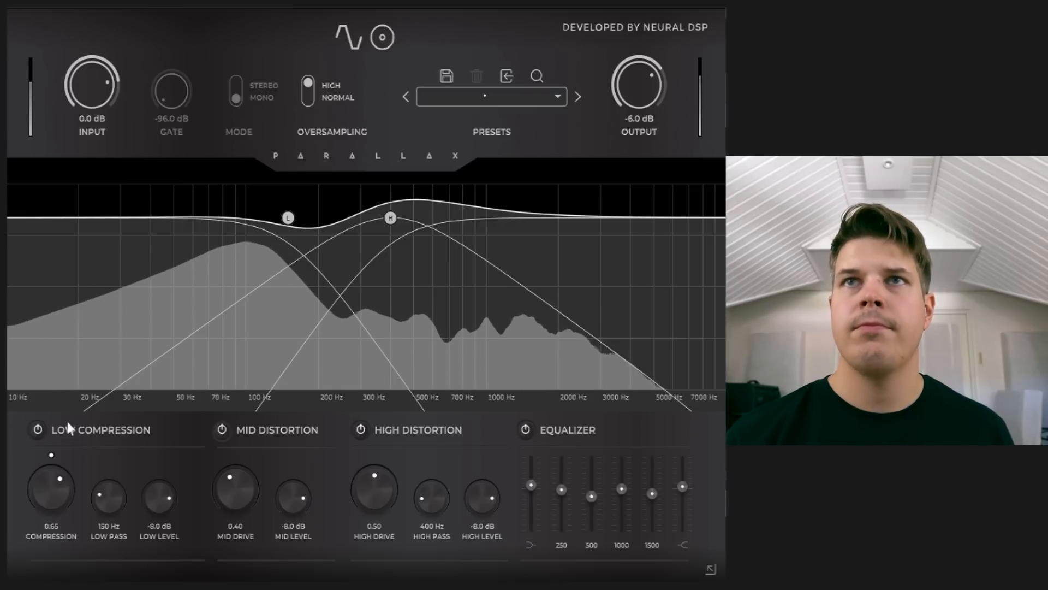
key("space")
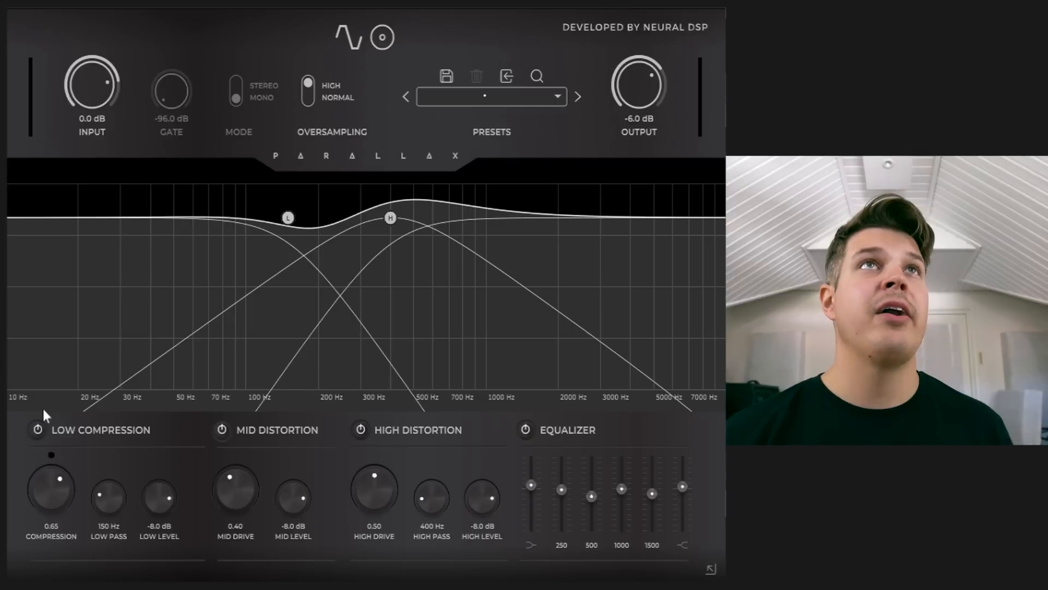